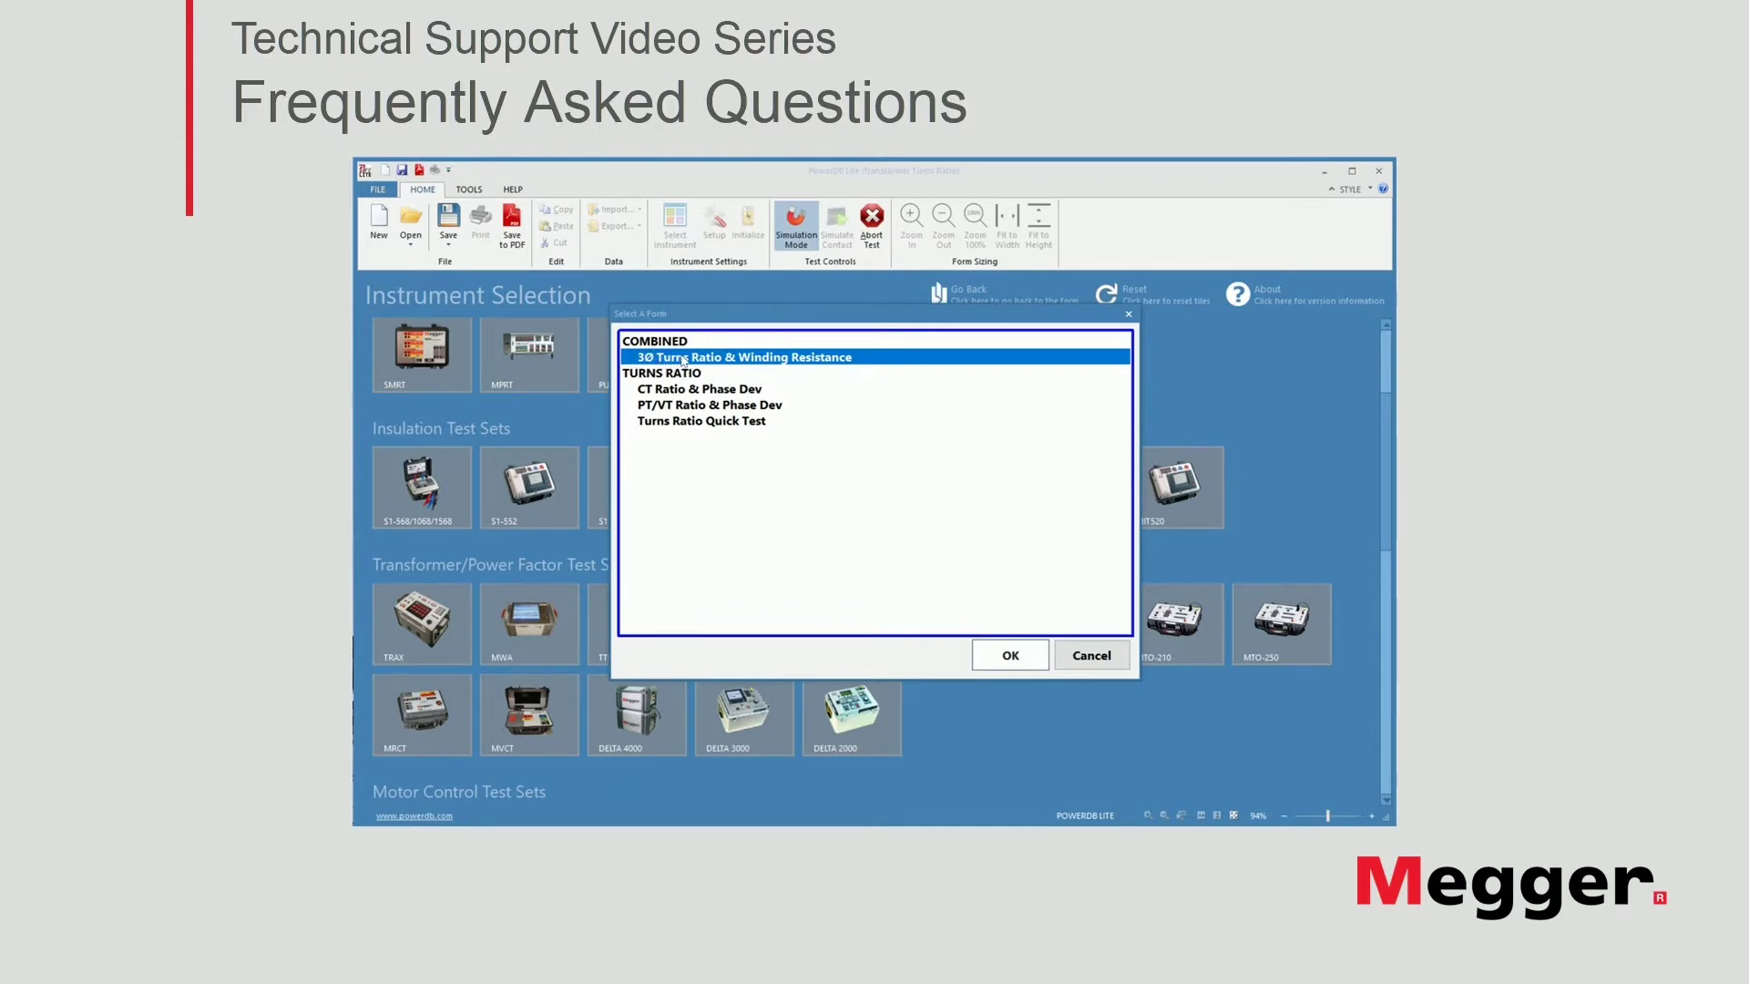
Open the 3Ø Winding Resistance and Turns Ratio form without saving the untitled document
left_click(1008, 654)
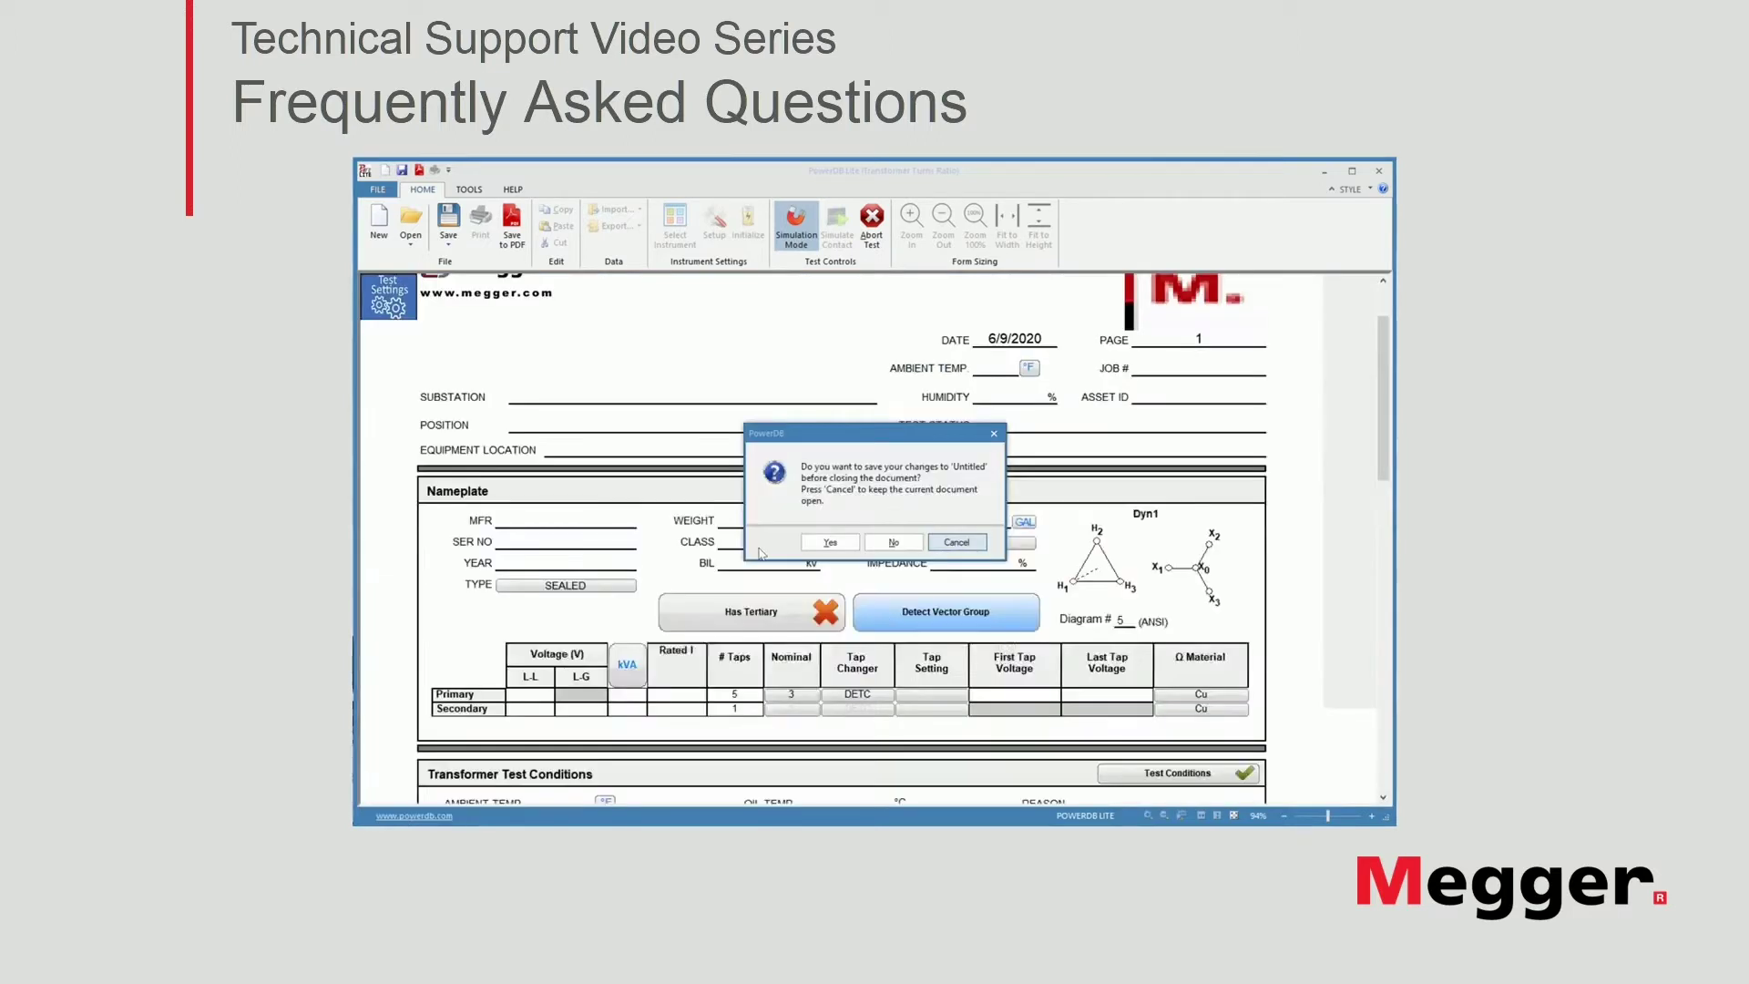
left_click(888, 543)
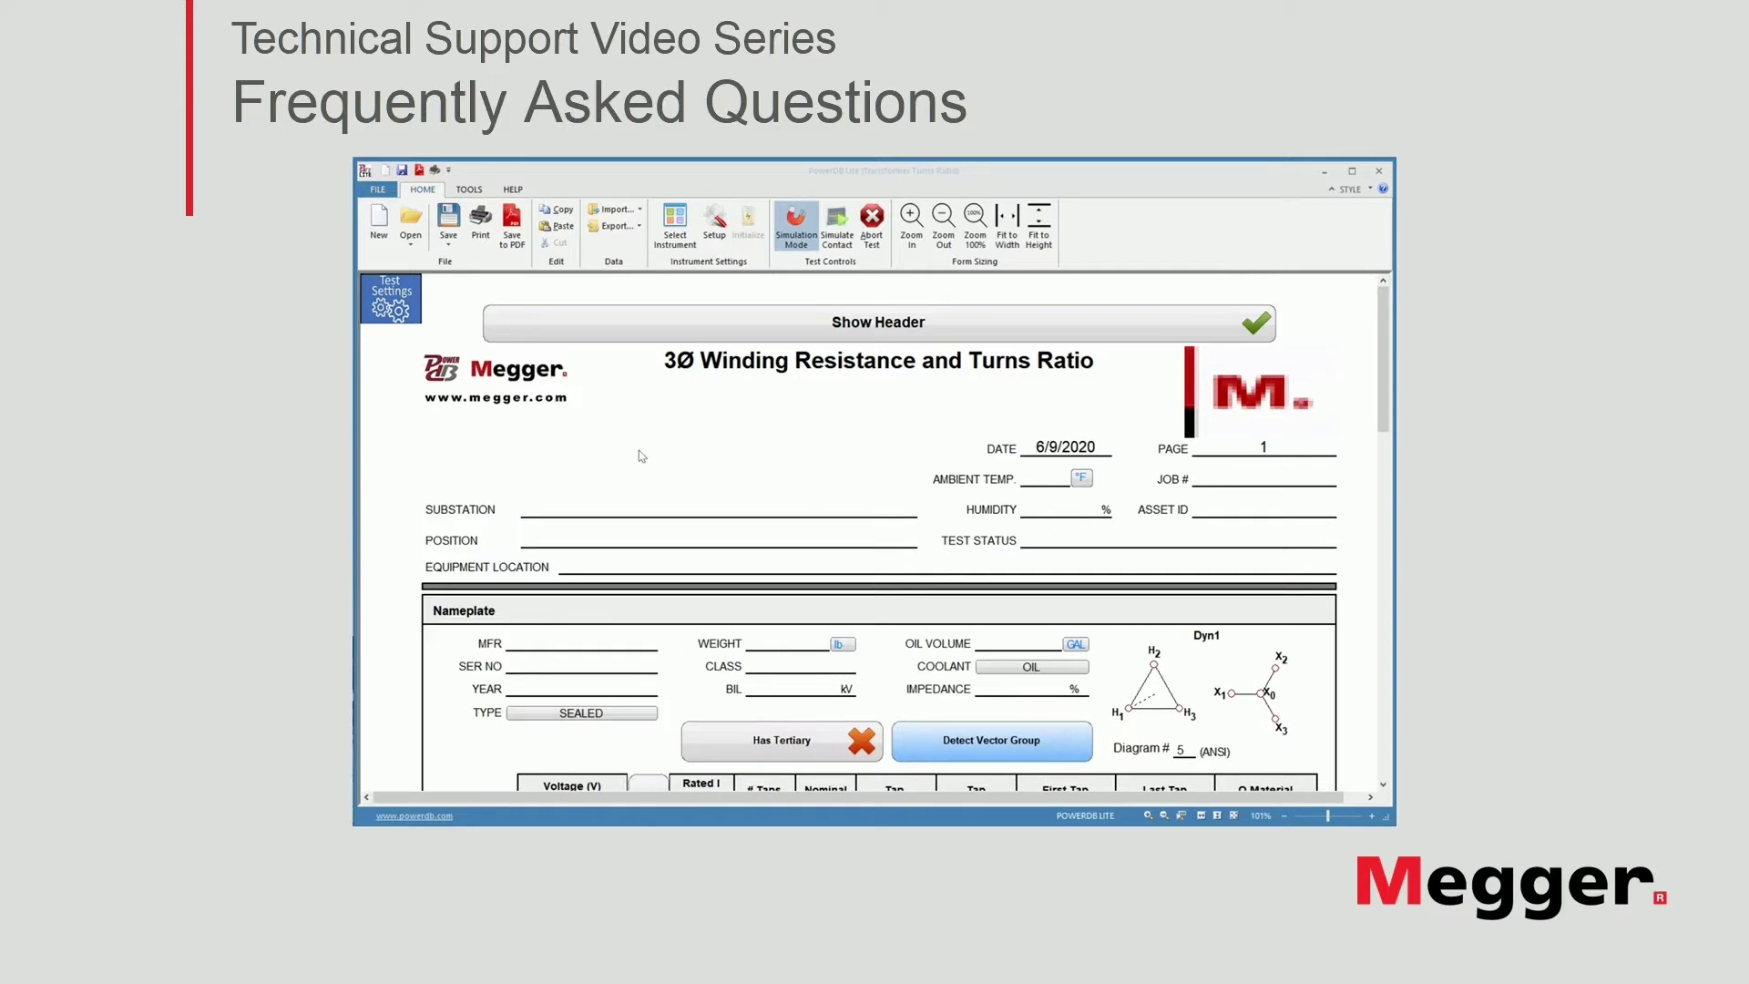
In Test Settings' Test Sections, disable Sec winding resistance and enable Pri Taps to Sec Nom
left_click(394, 308)
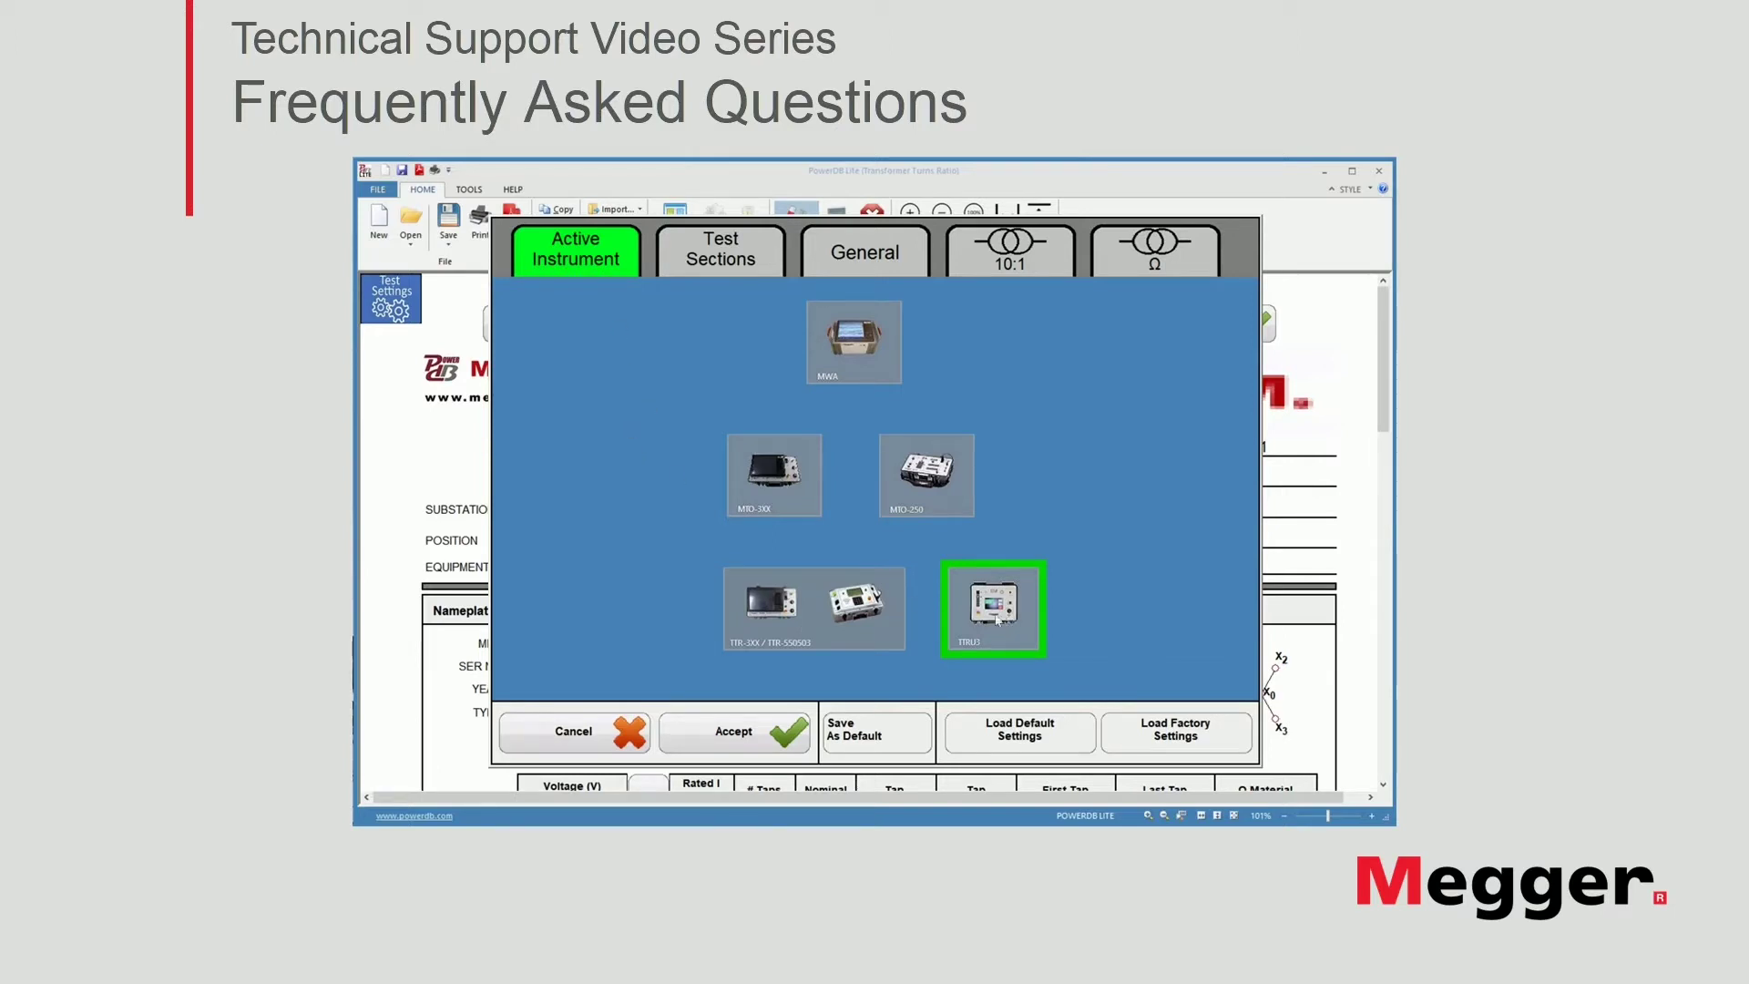
left_click(711, 261)
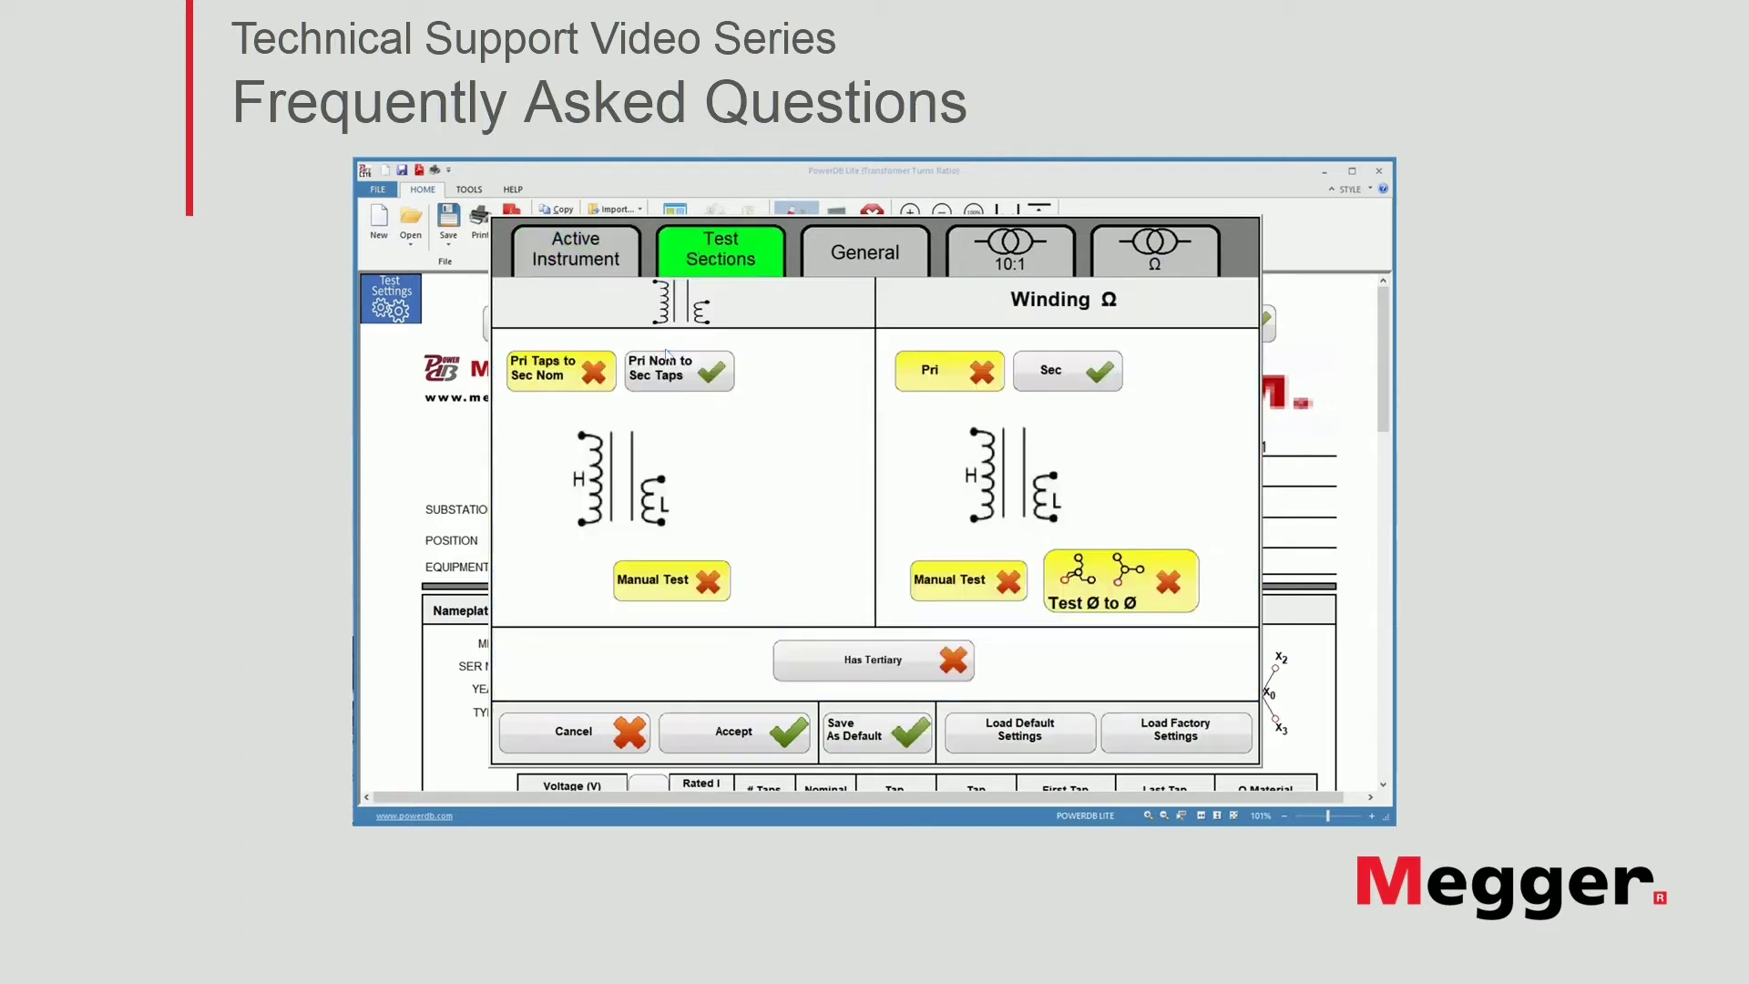
left_click(1052, 379)
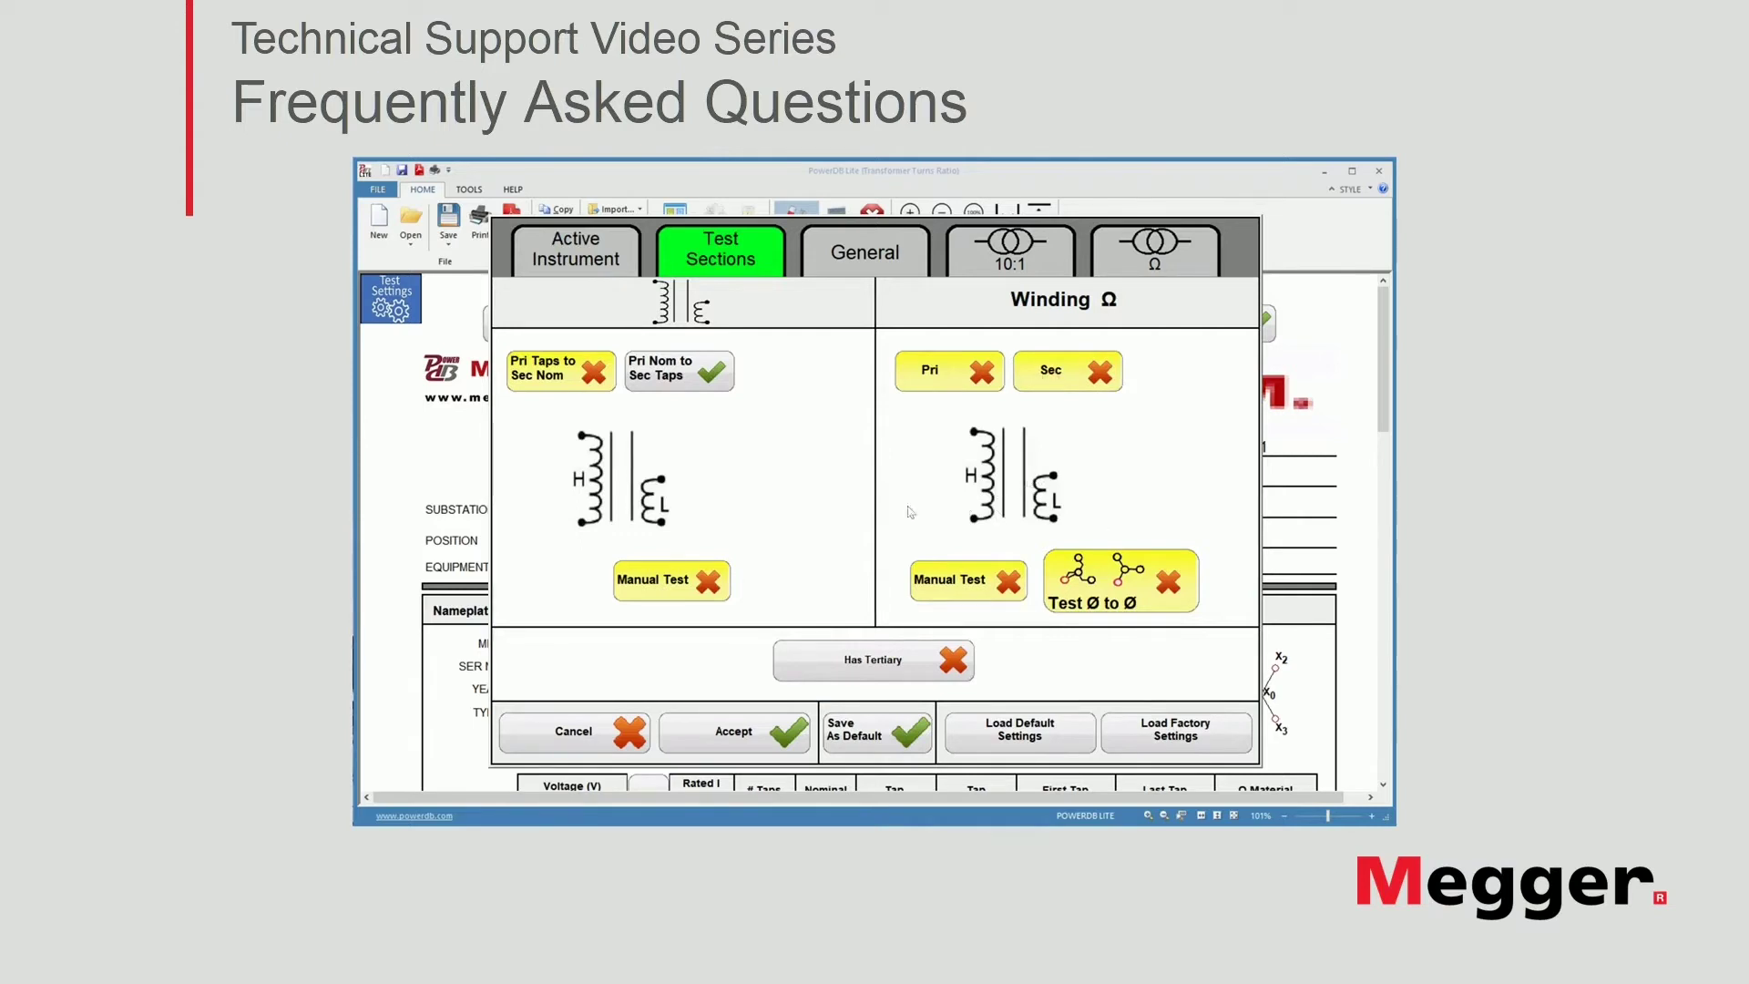
left_click(562, 375)
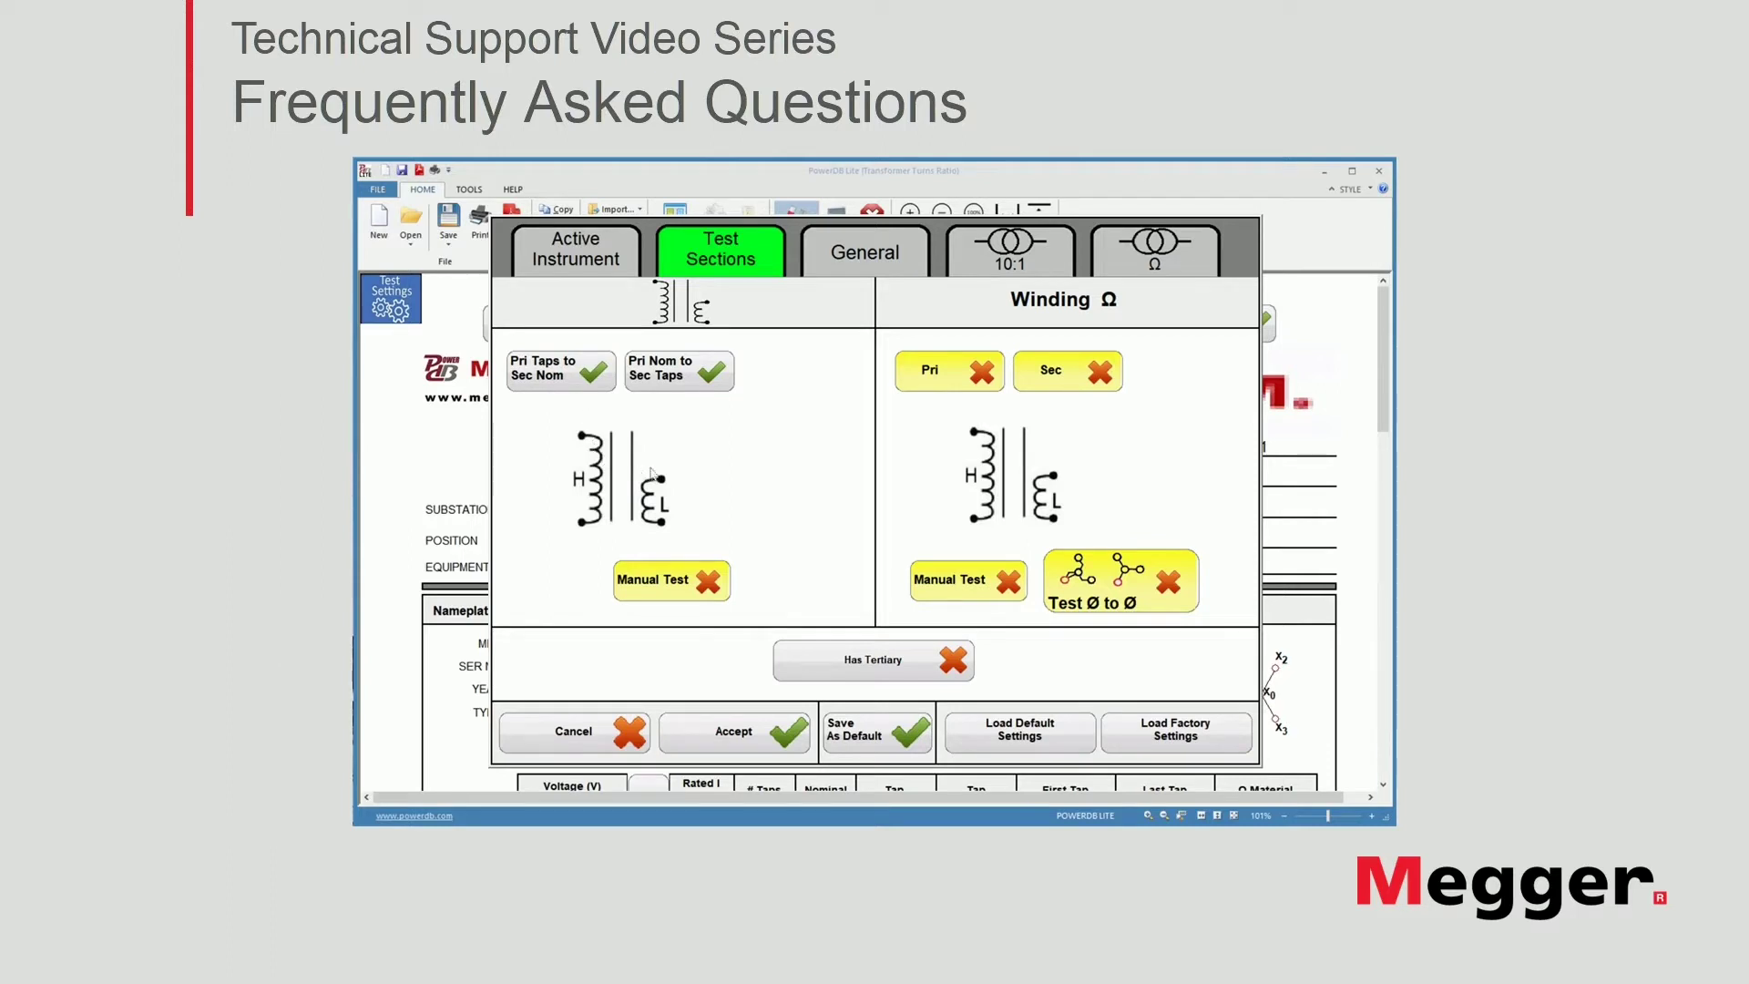
left_click(723, 733)
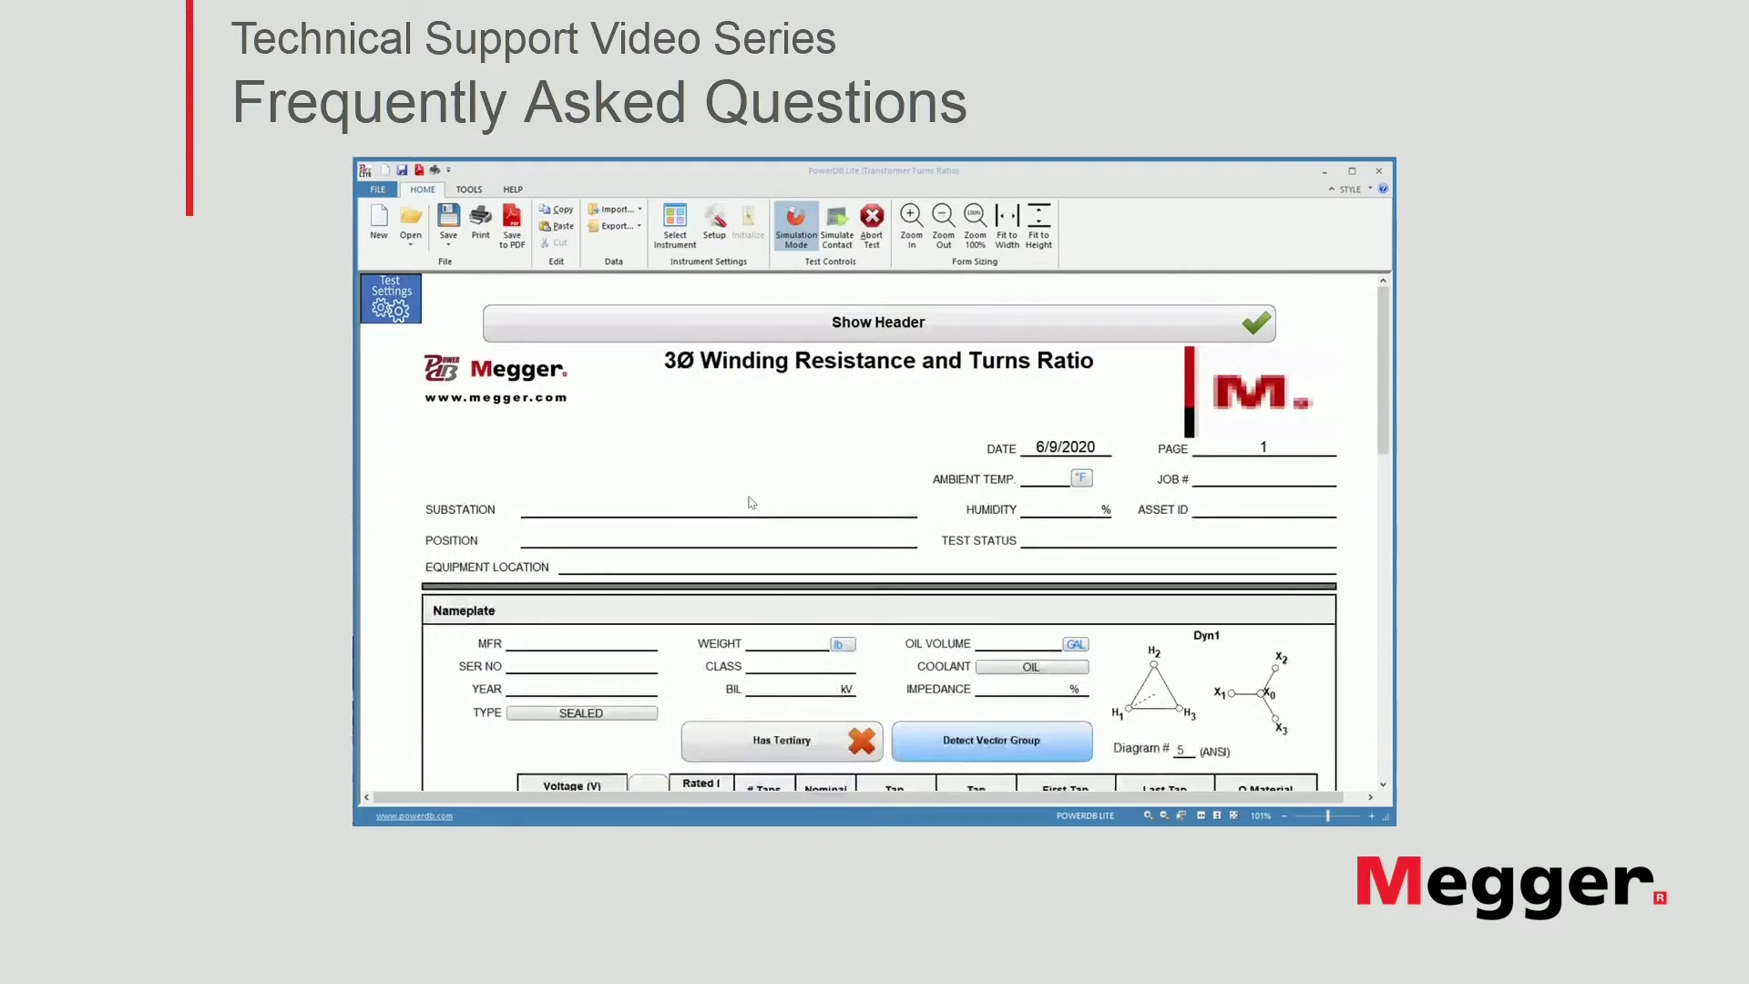
Scroll down to the empty Primary Taps to Secondary Nominal table with five tap rows
scroll(717, 512, "down", 3)
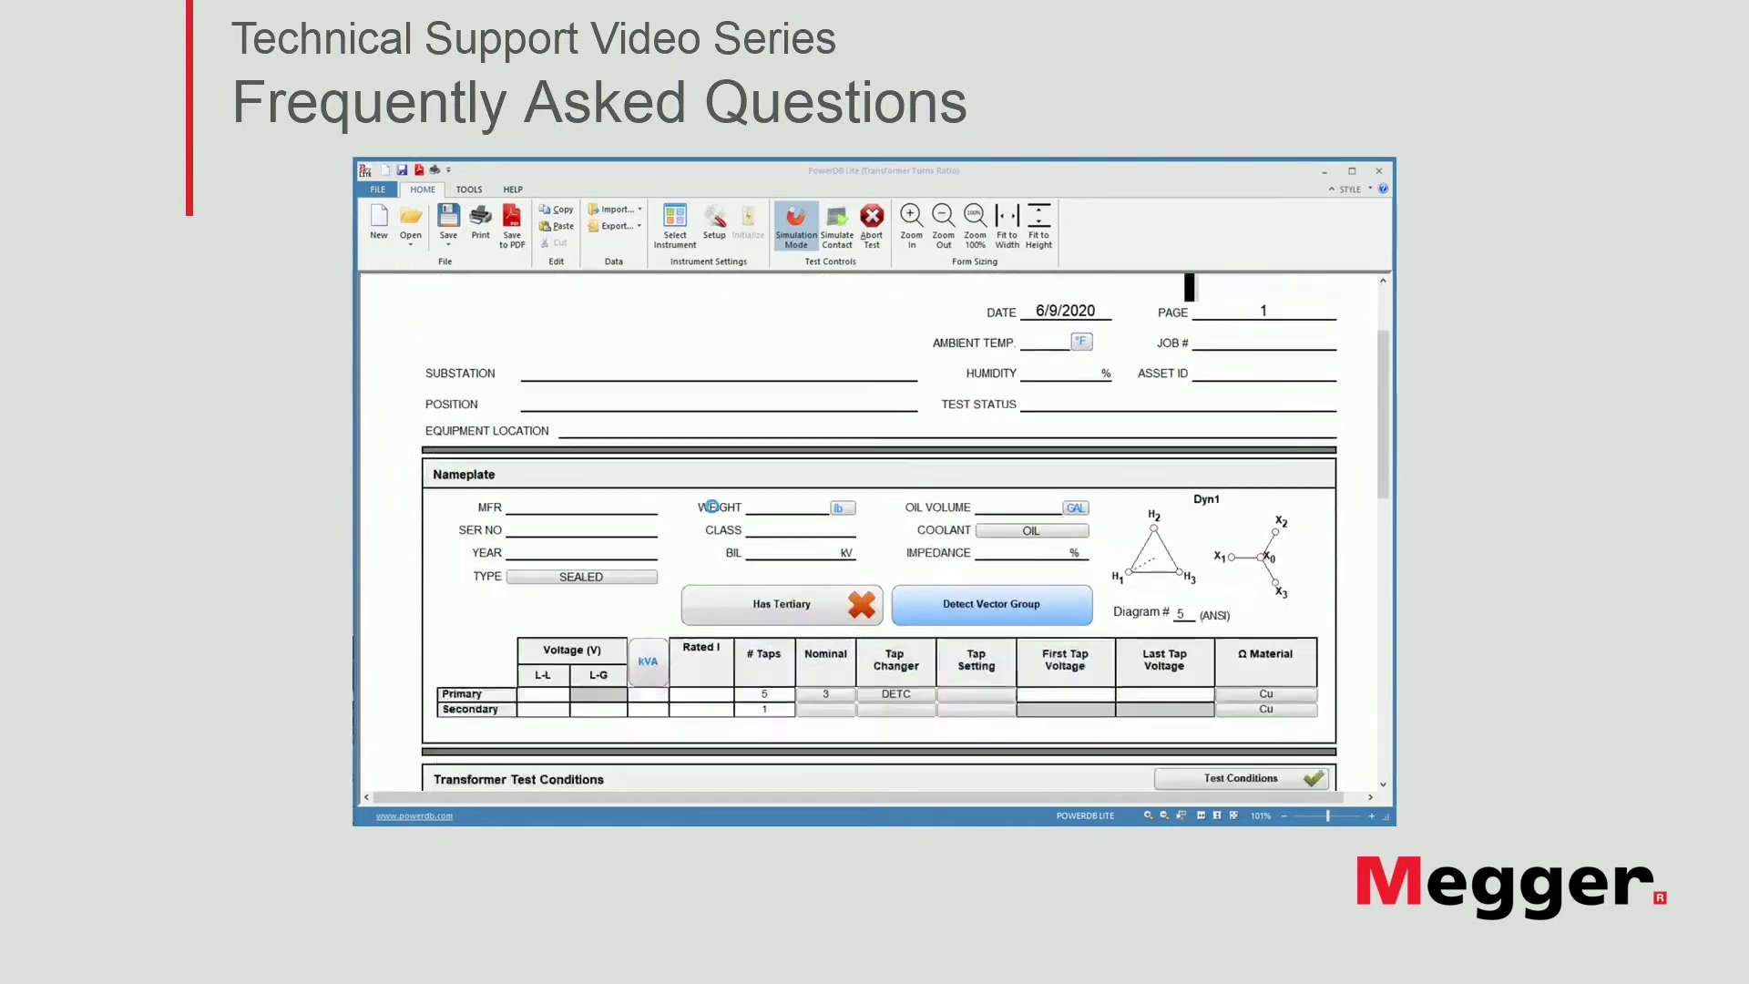
scroll(715, 514, "up", 3)
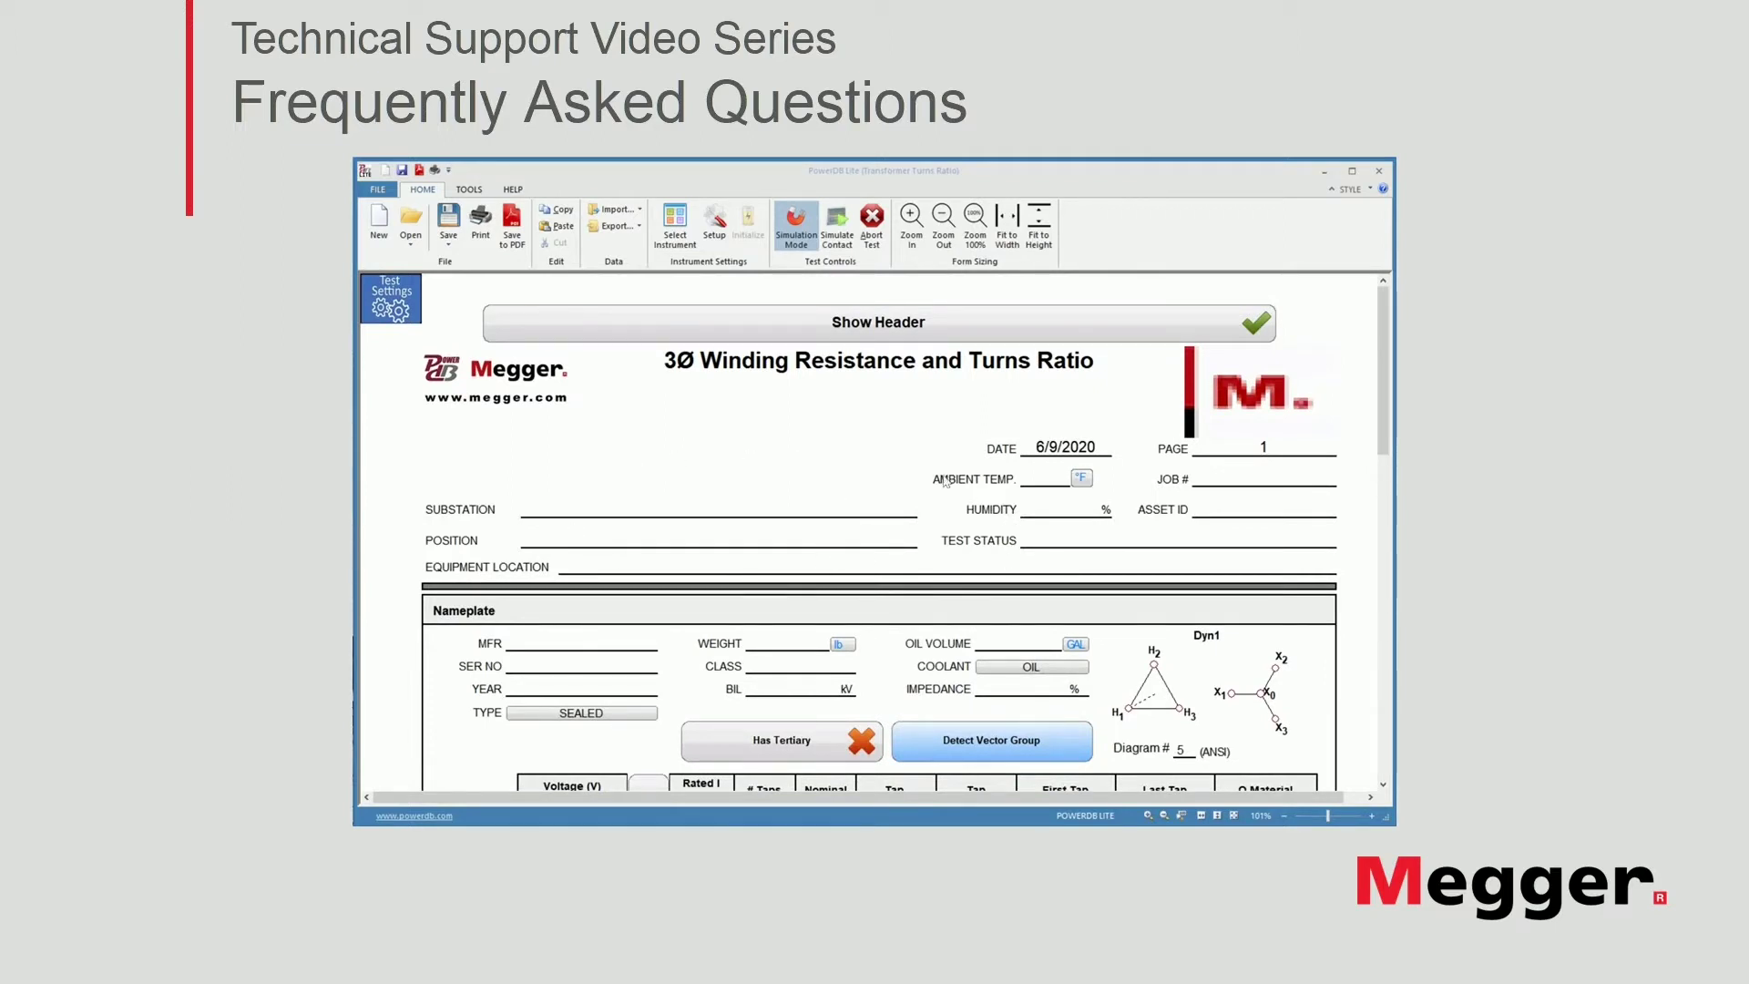
scroll(872, 547, "down", 4)
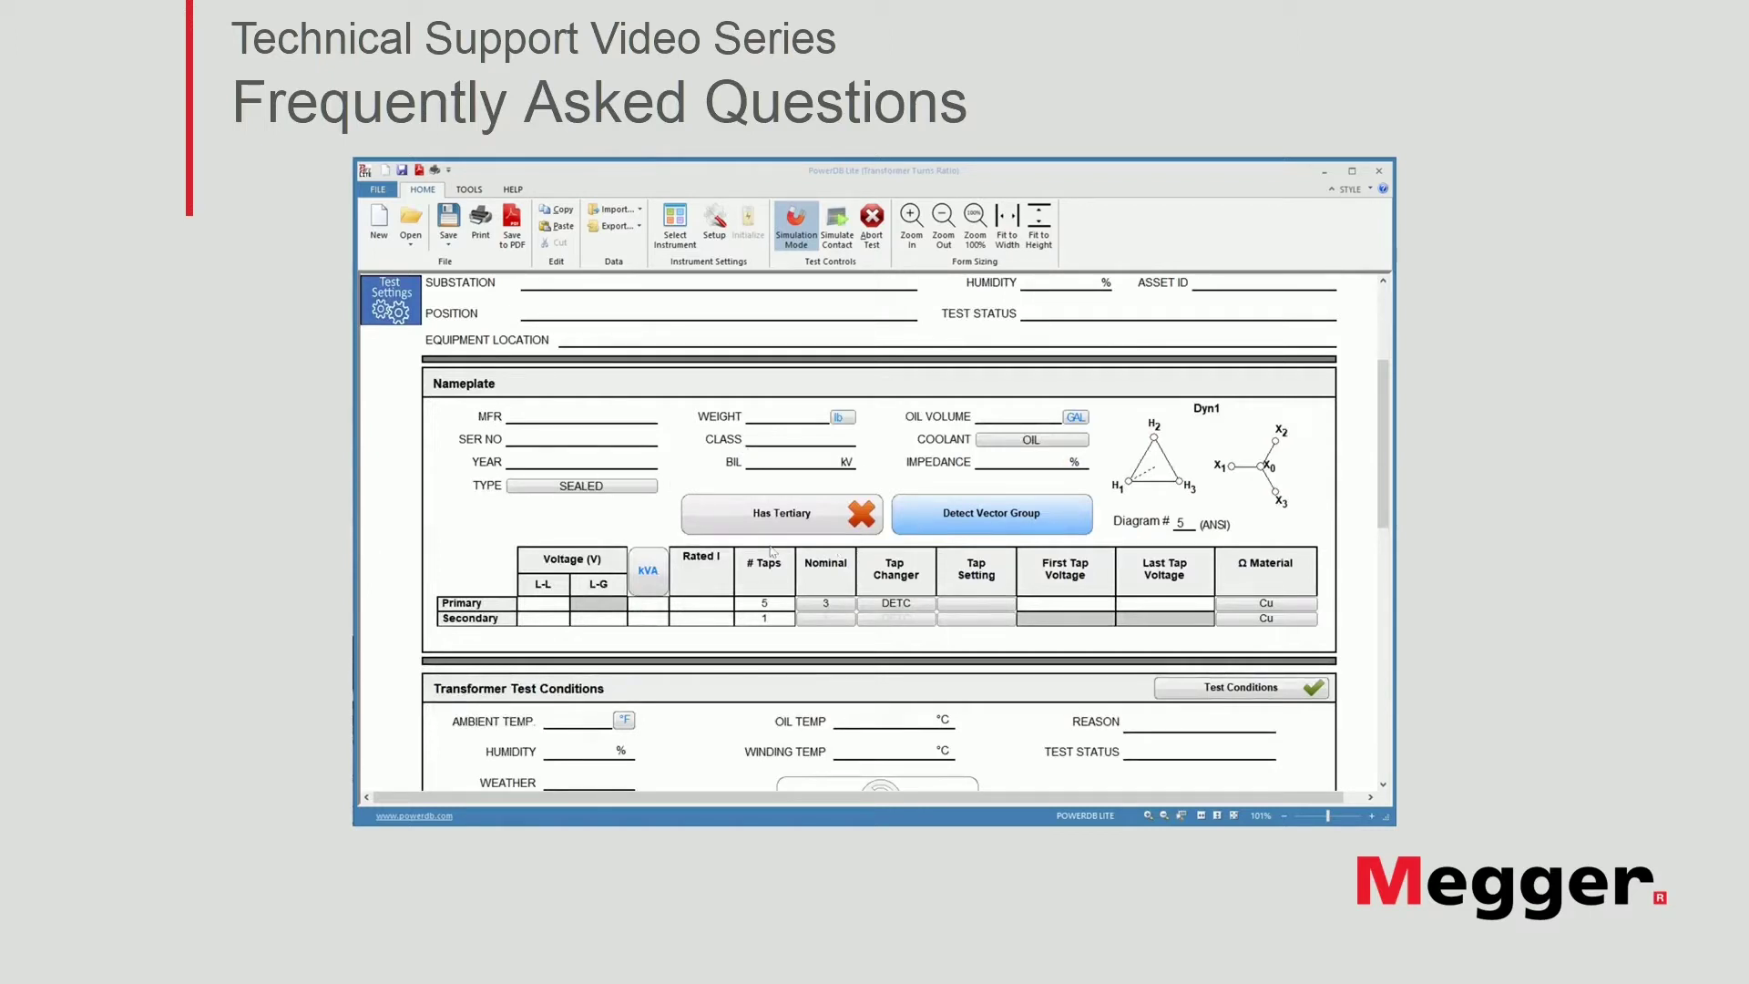
scroll(767, 551, "down", 3)
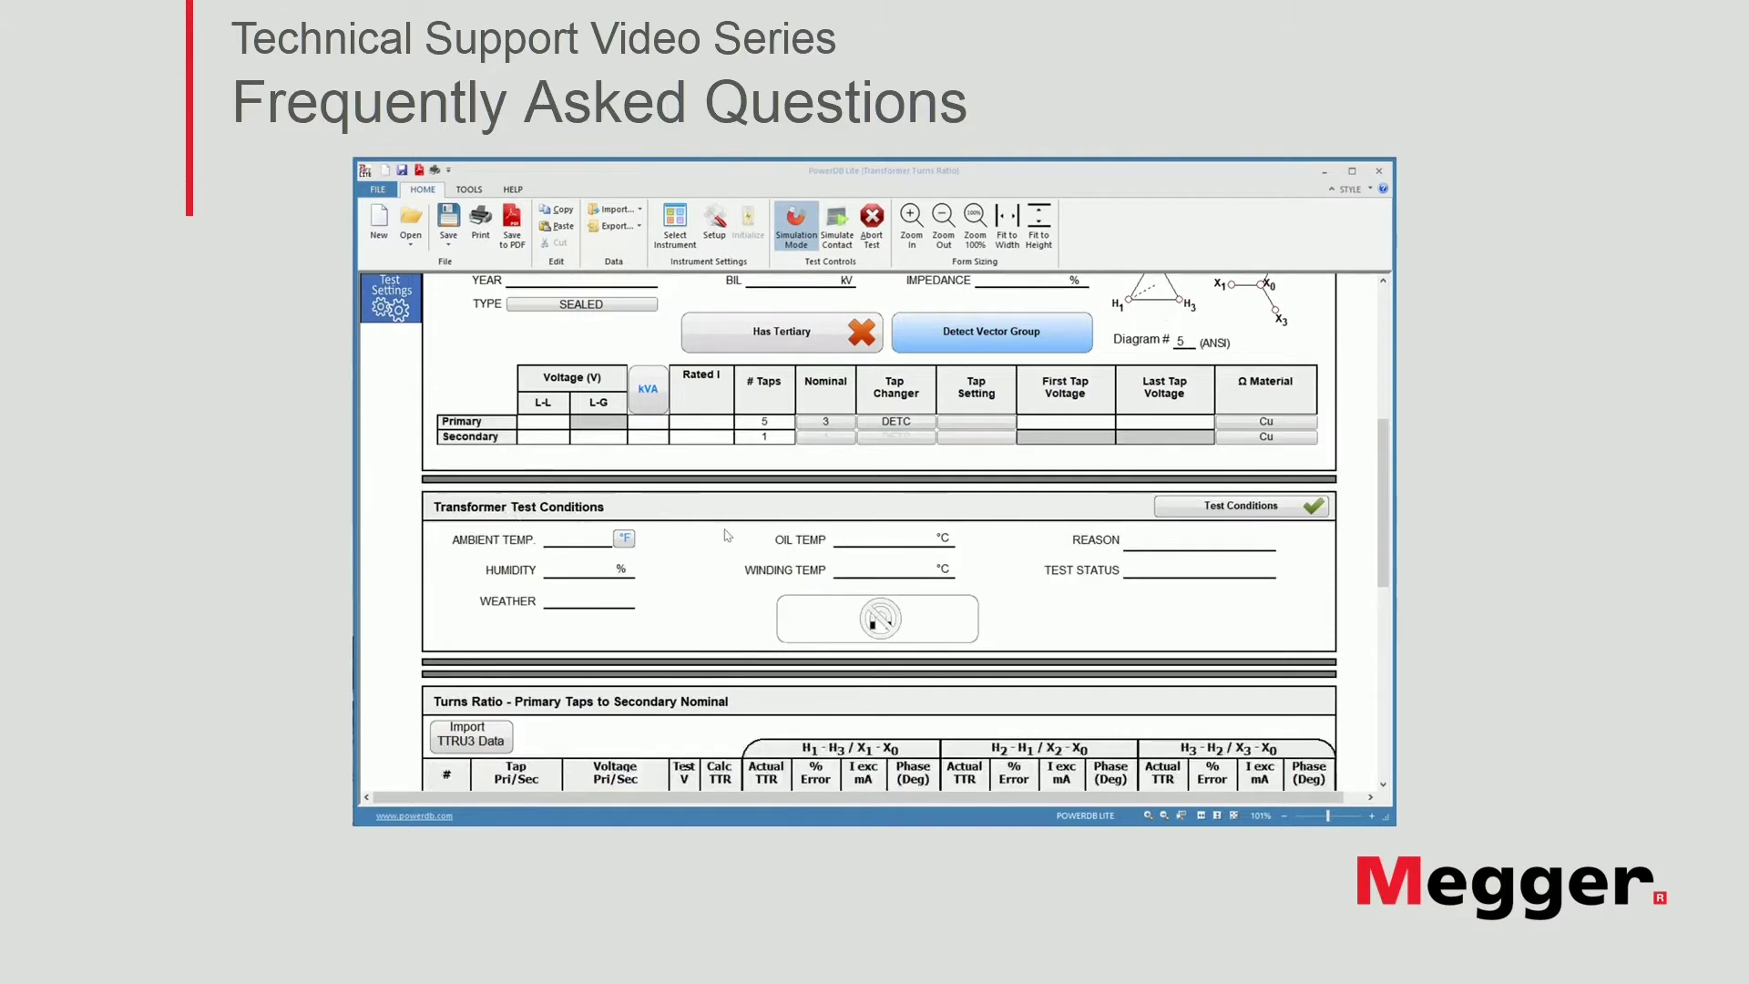
scroll(727, 536, "down", 3)
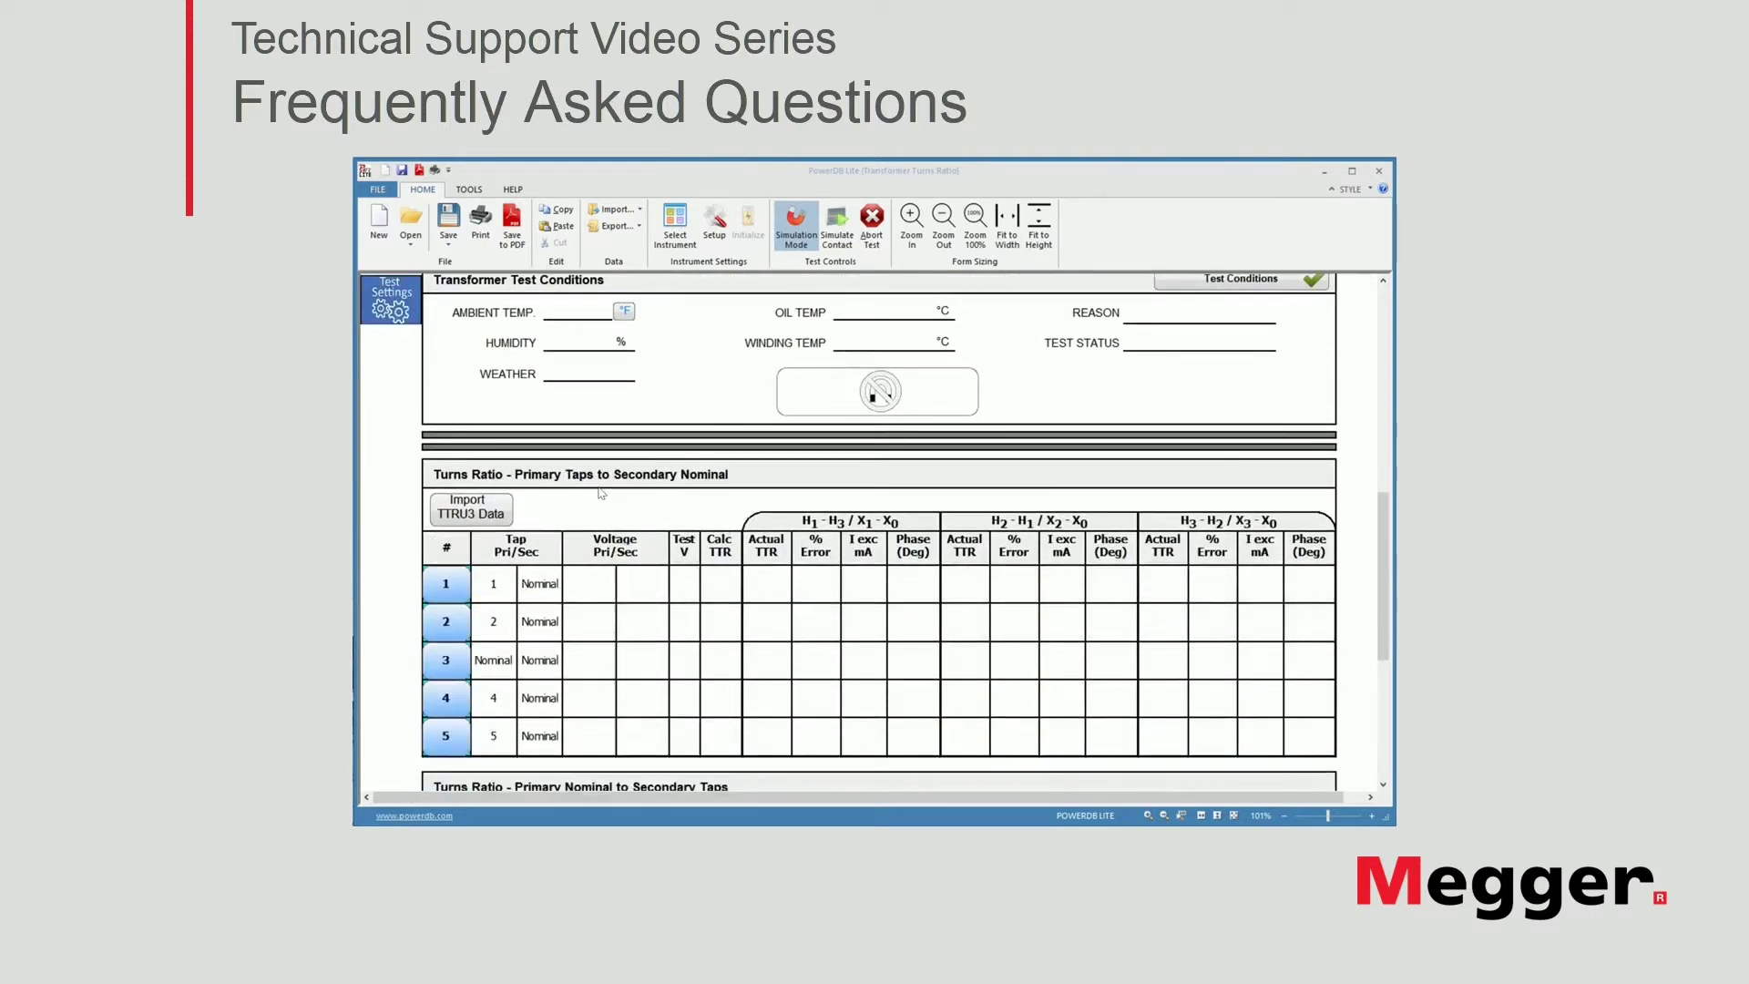
scroll(602, 493, "down", 2)
scroll(642, 508, "down", 1)
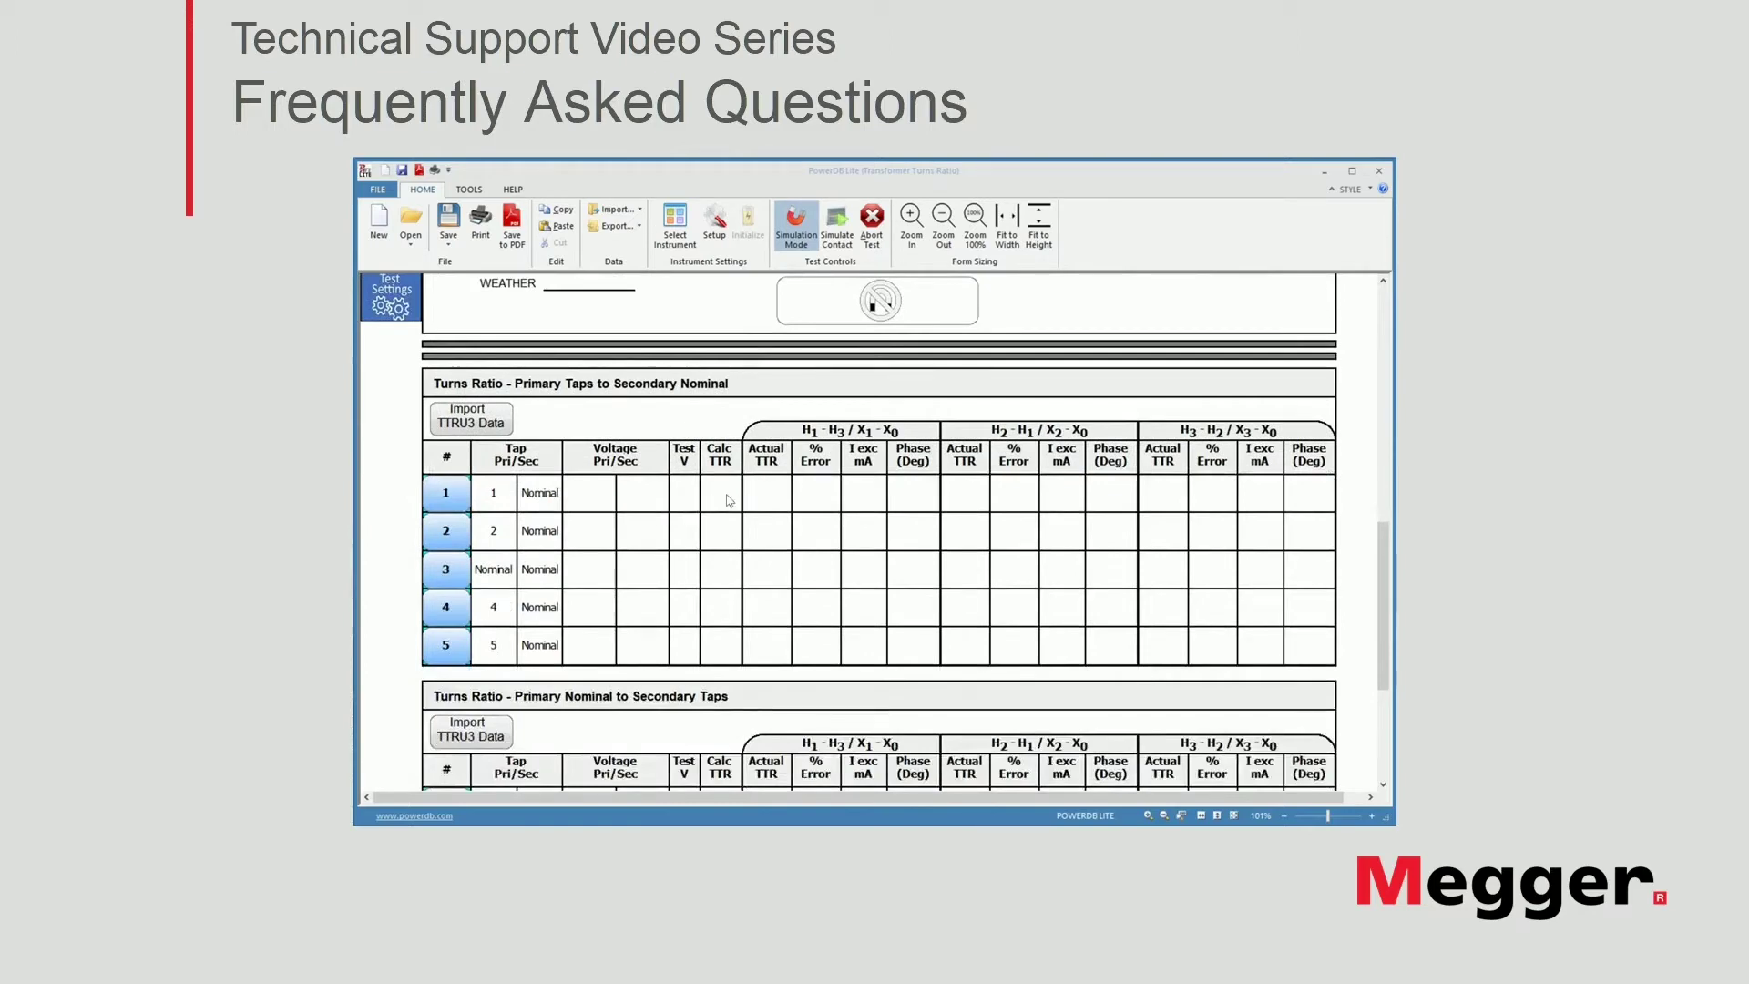
scroll(714, 497, "down", 1)
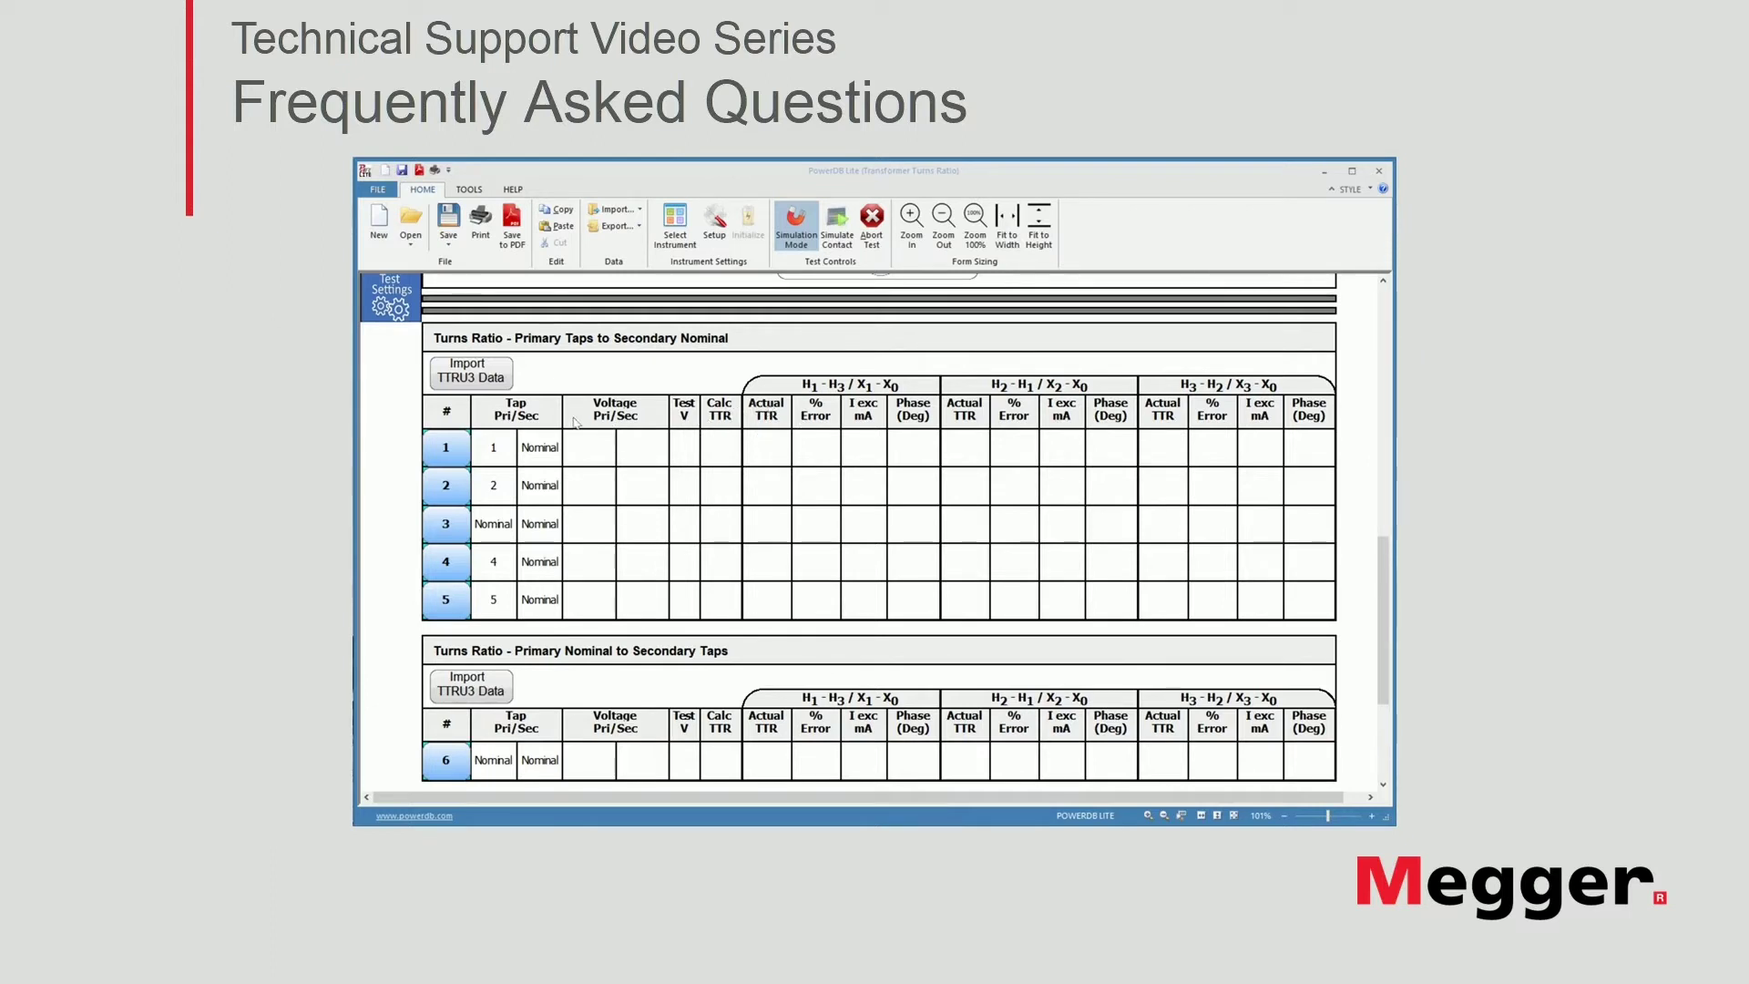
Import TTRU3 data from the file TTRU3_Export_2020-06-08T10_23_01.csv
left_click(480, 374)
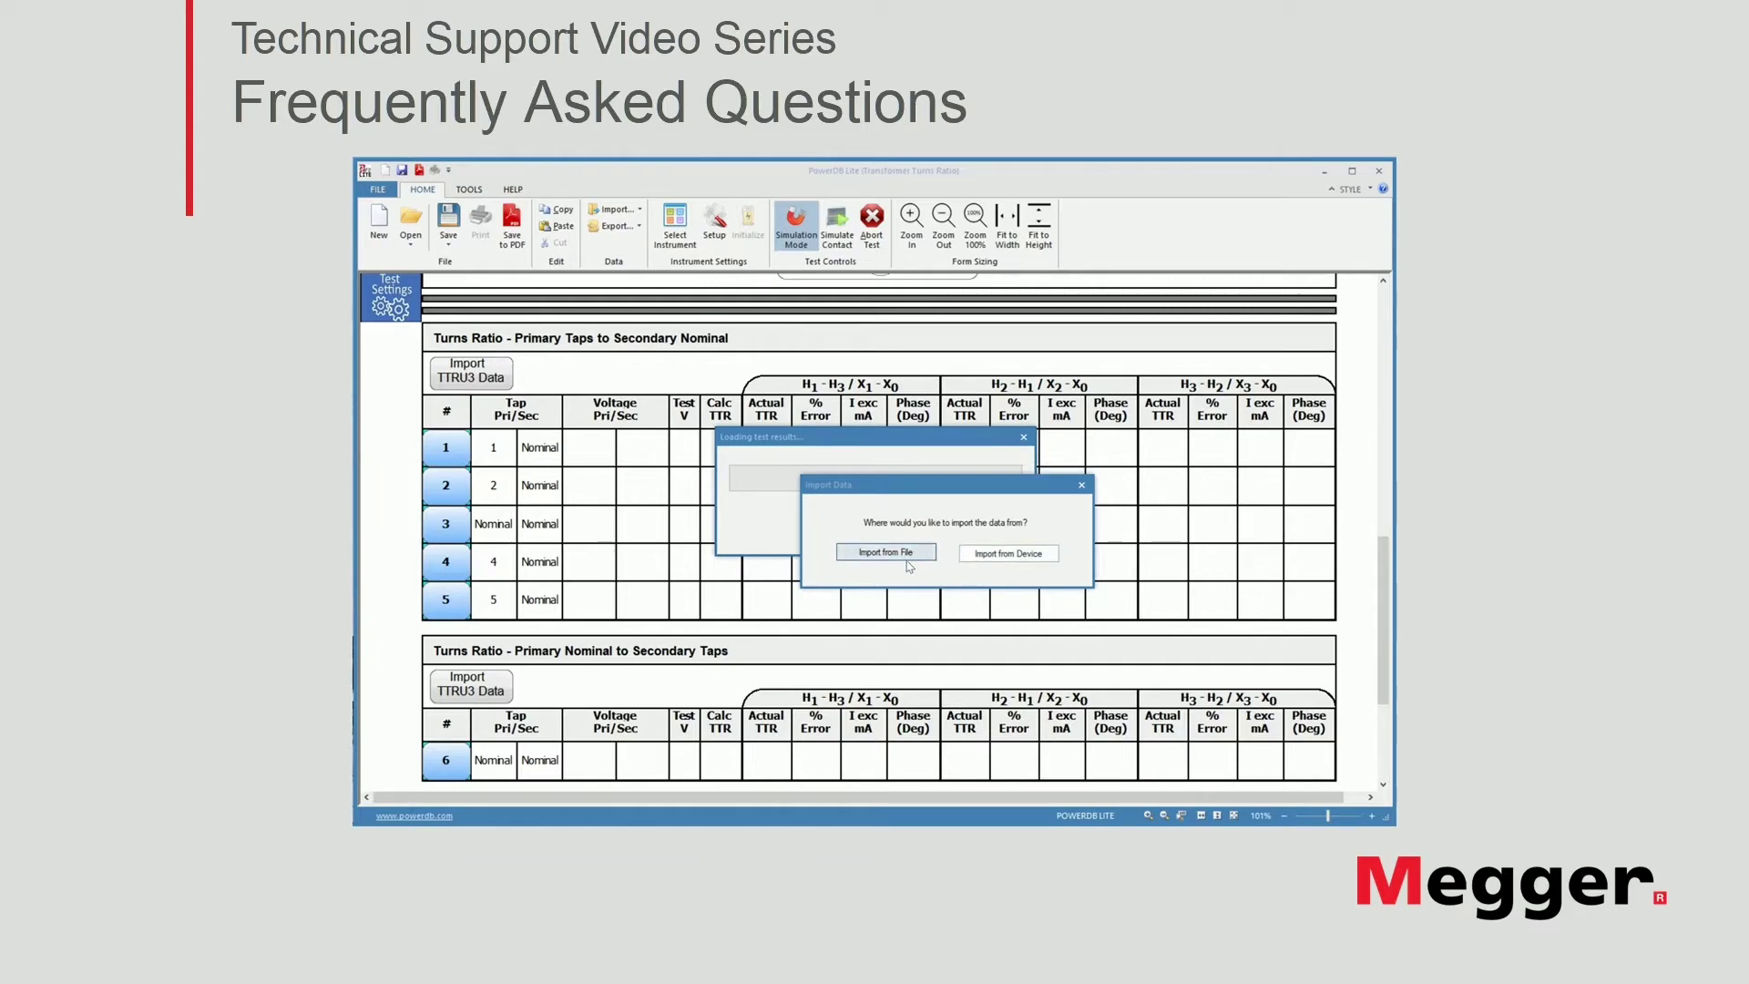
left_click(880, 556)
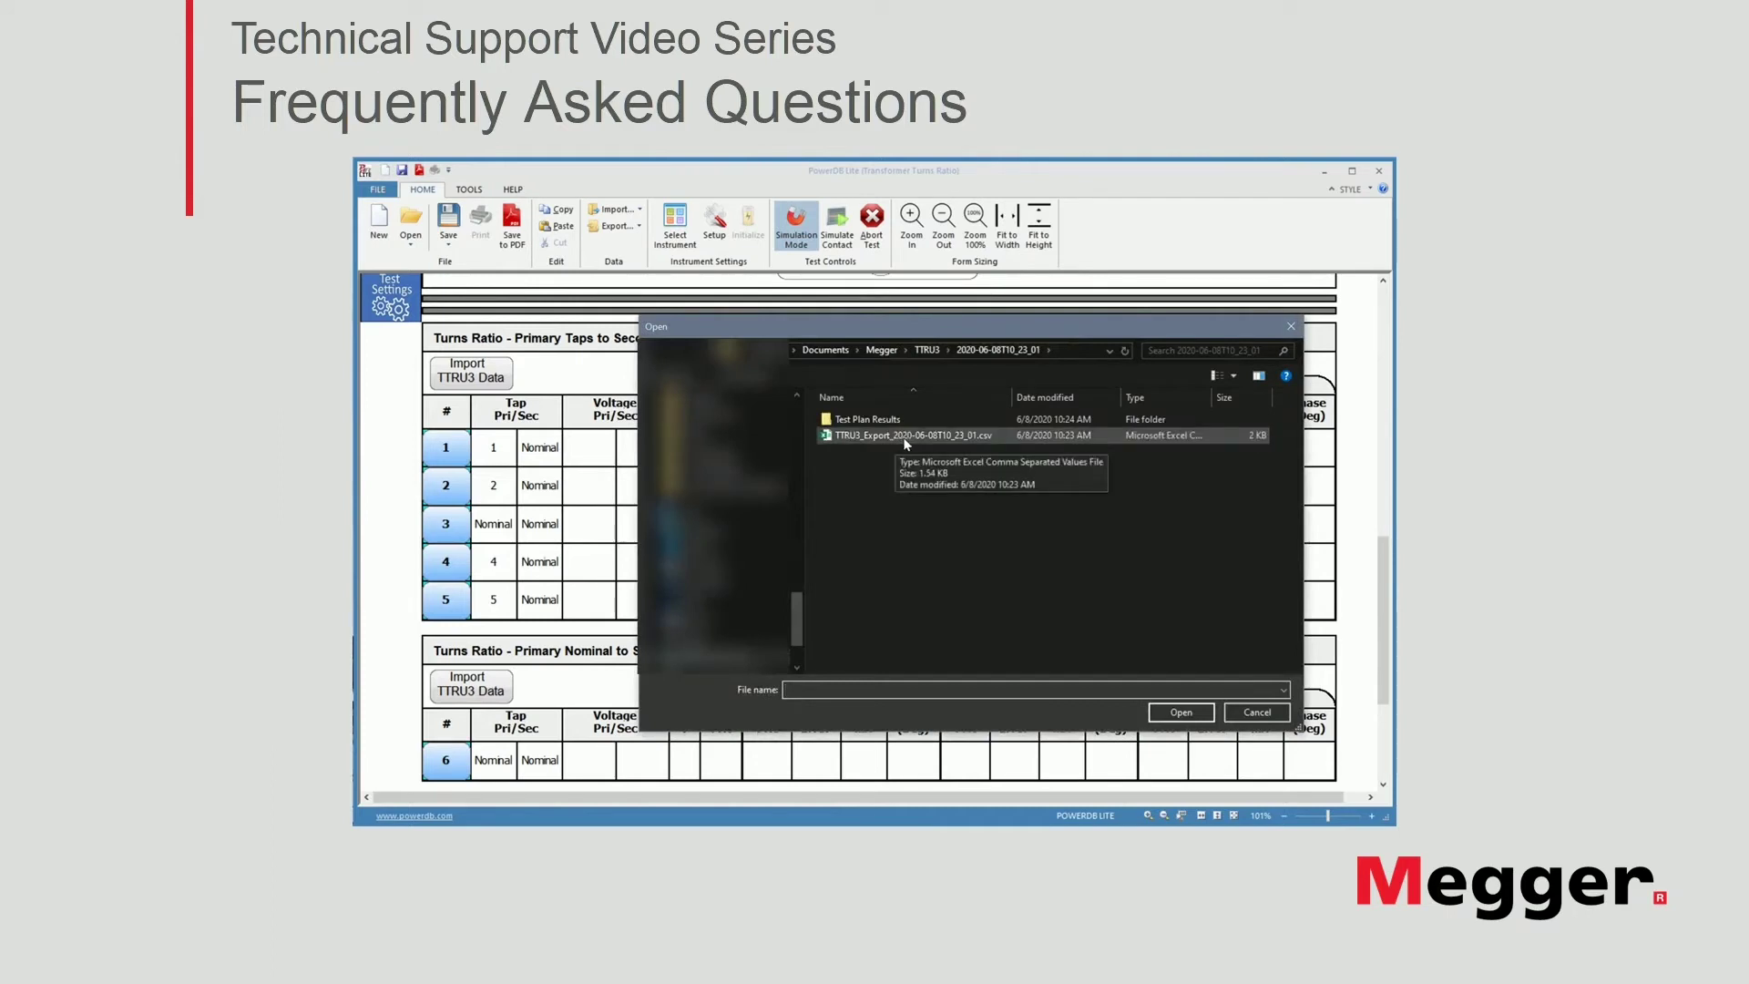
left_click(896, 437)
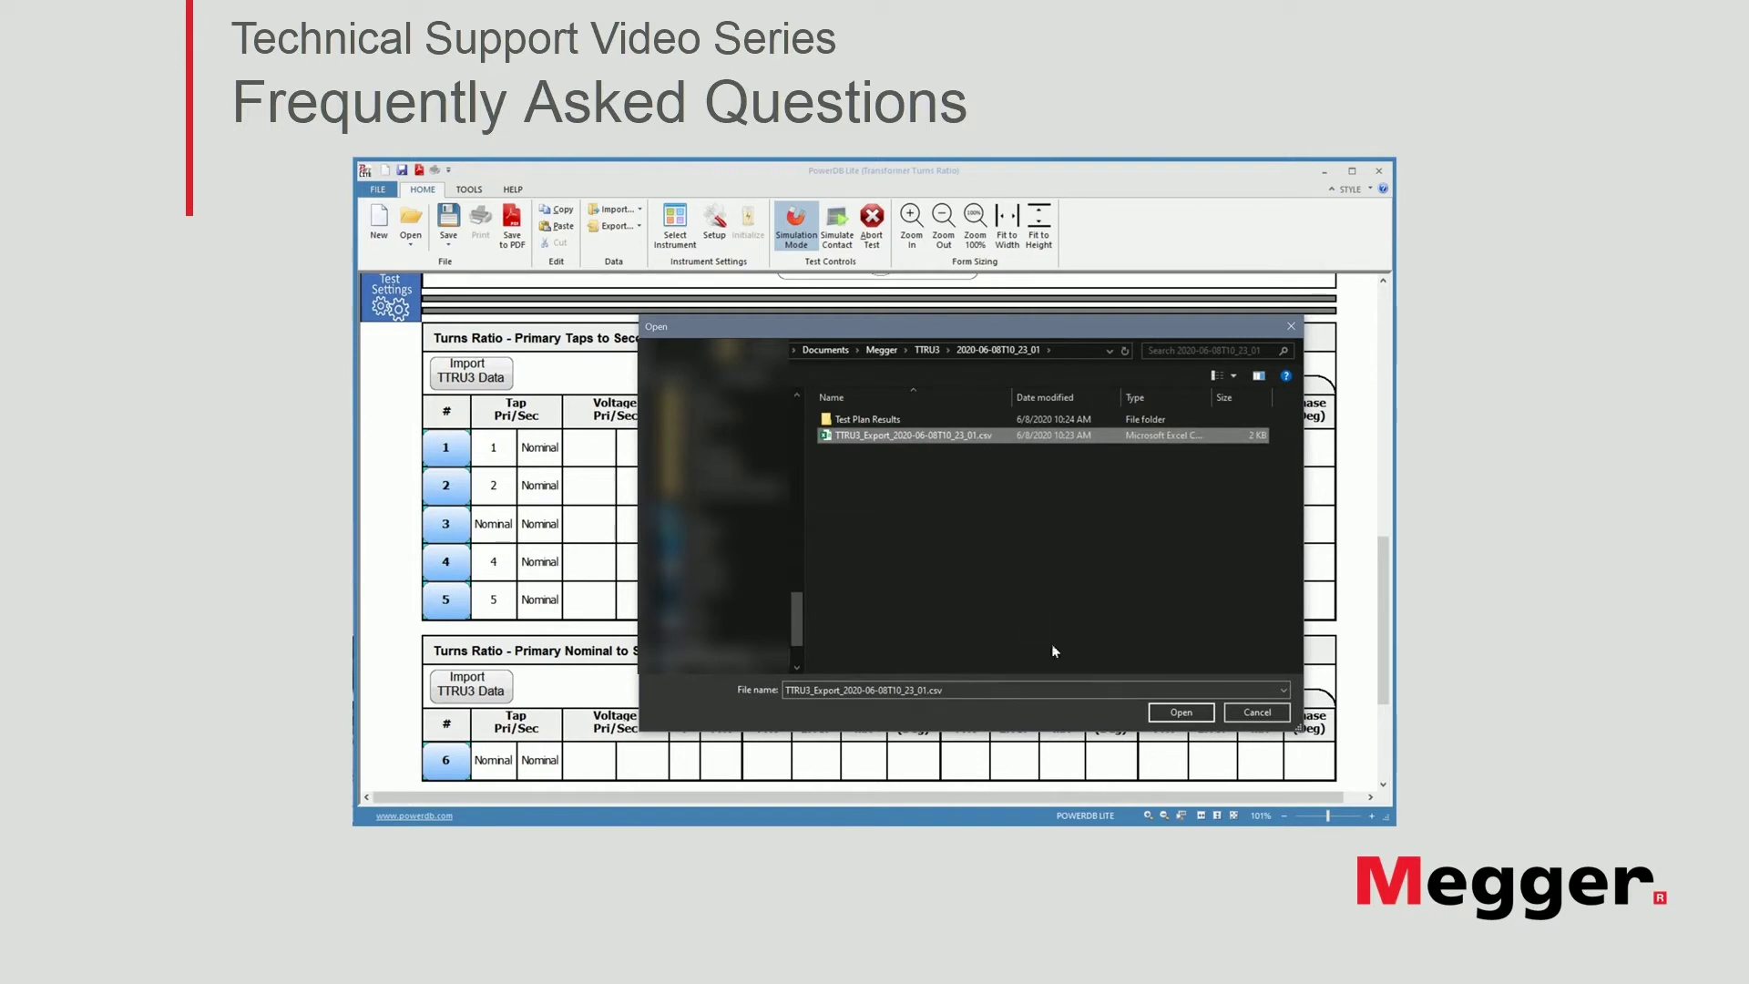
left_click(1173, 713)
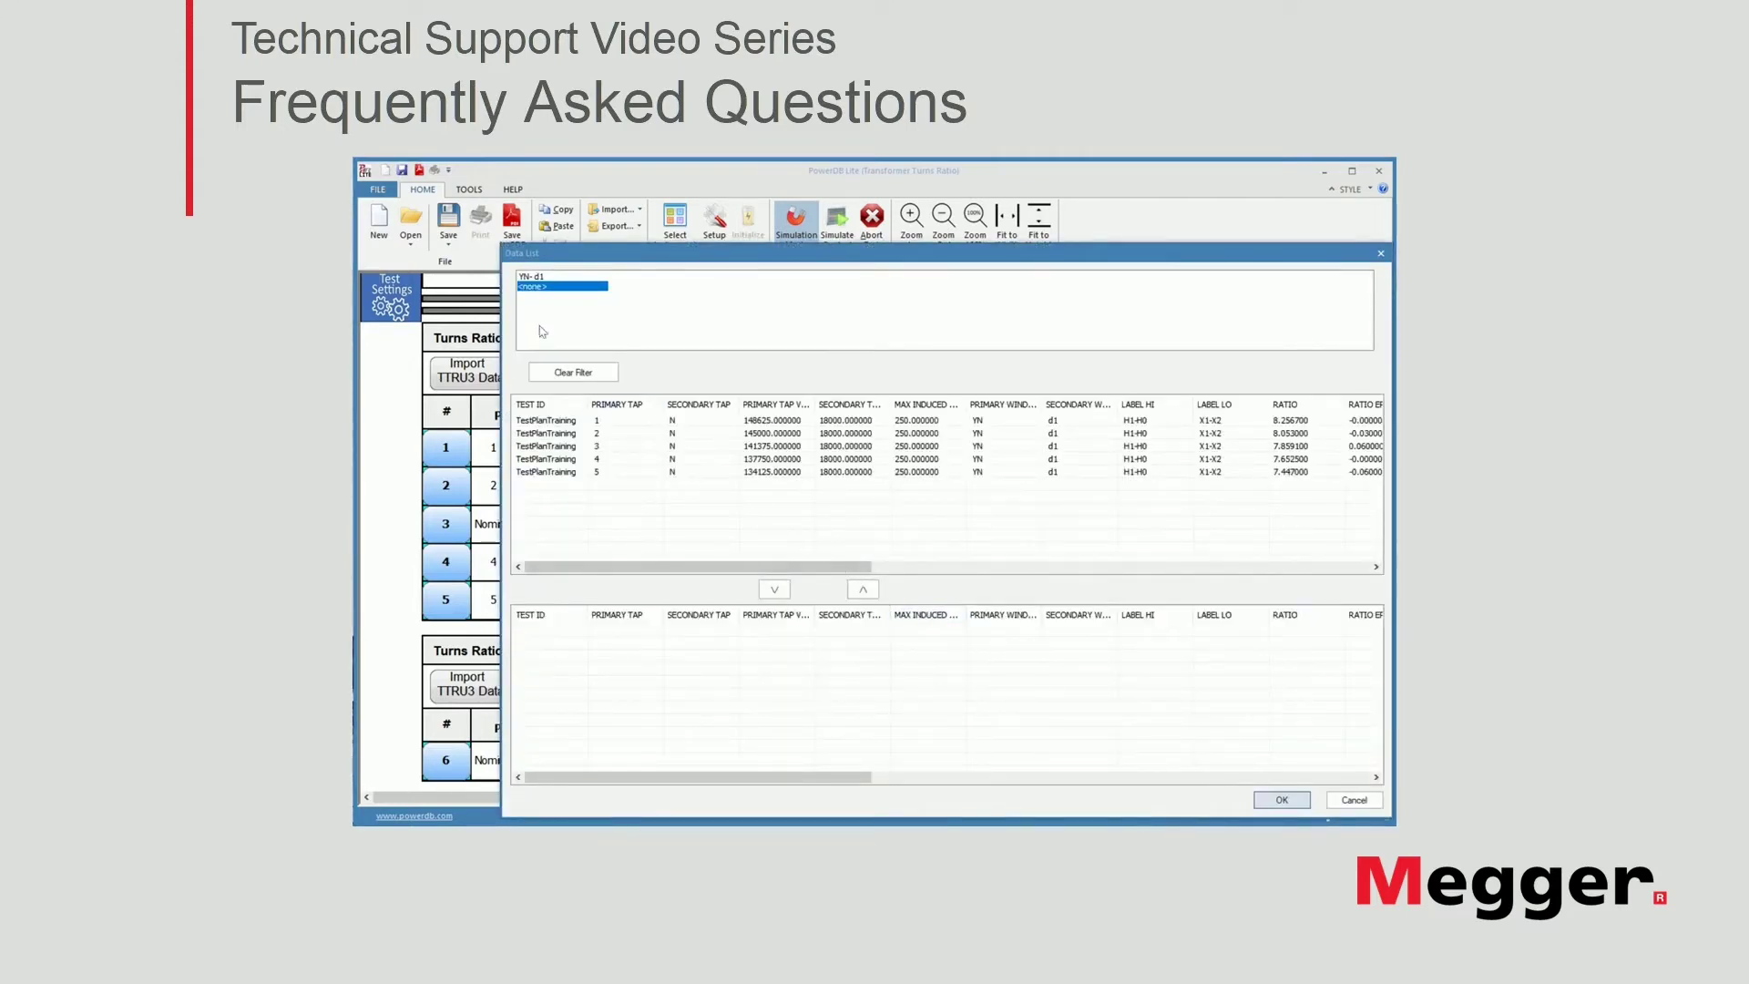
Filter to YN-d1, move the five TestPlanTraining rows to the import list, and add them to the form
left_click(544, 278)
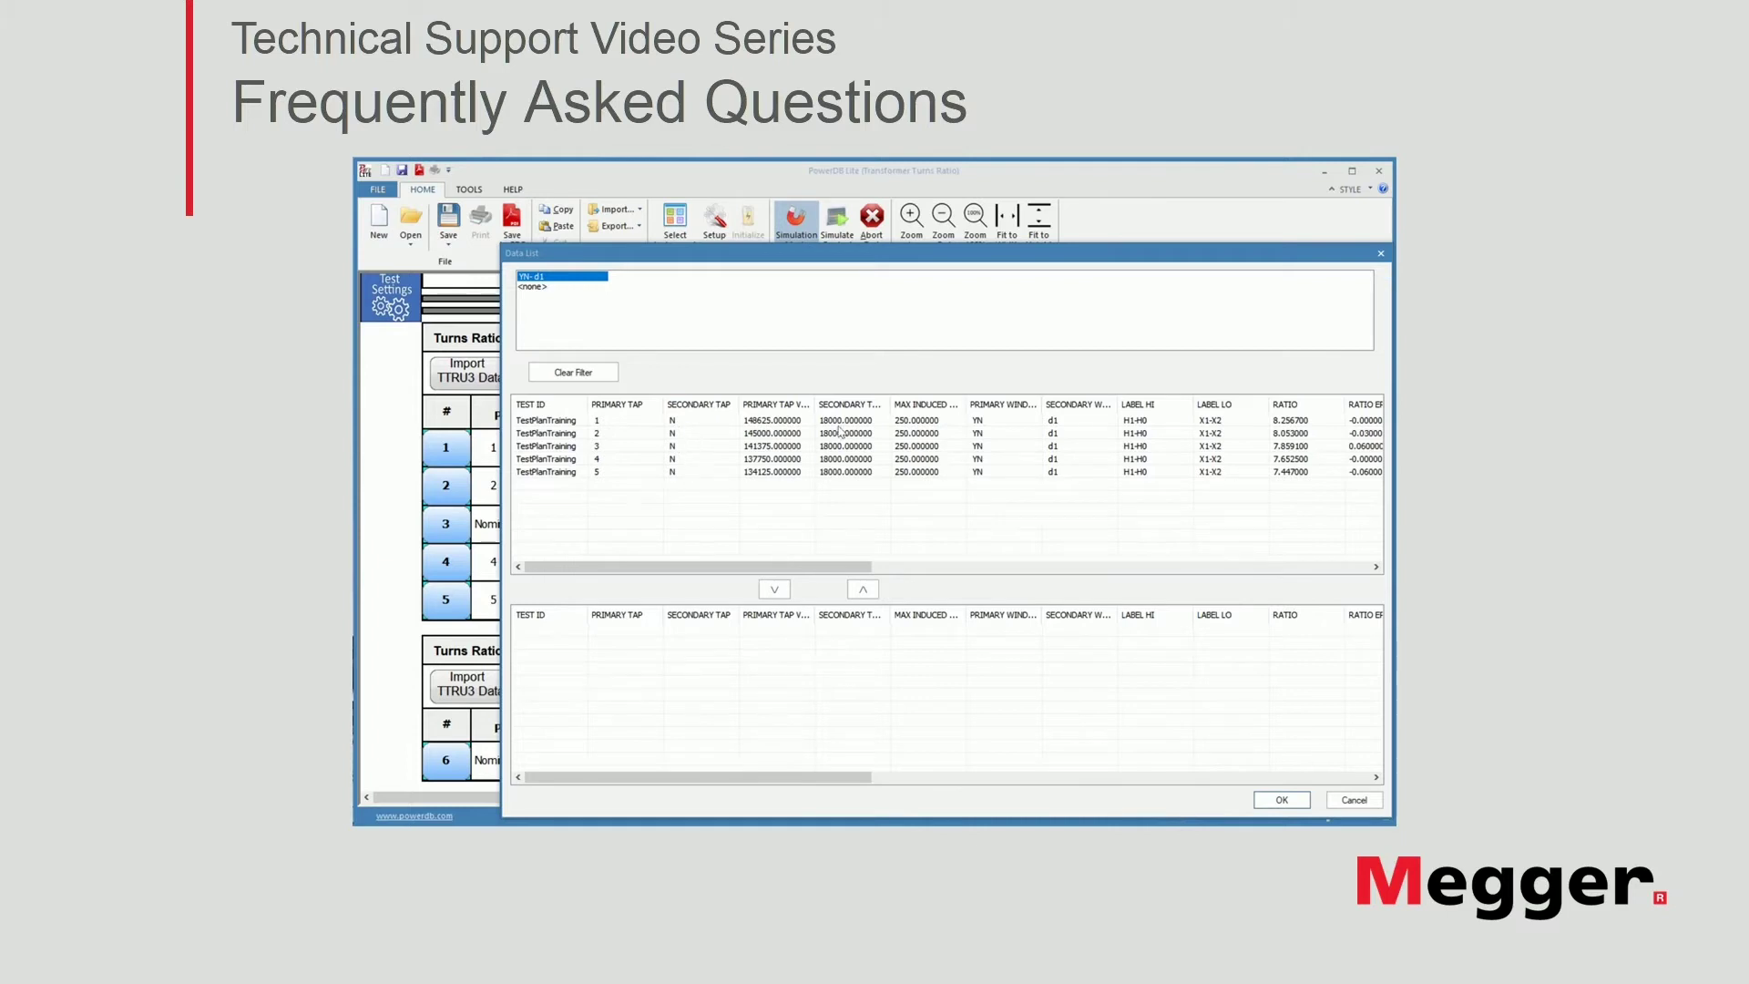
left_click(564, 422)
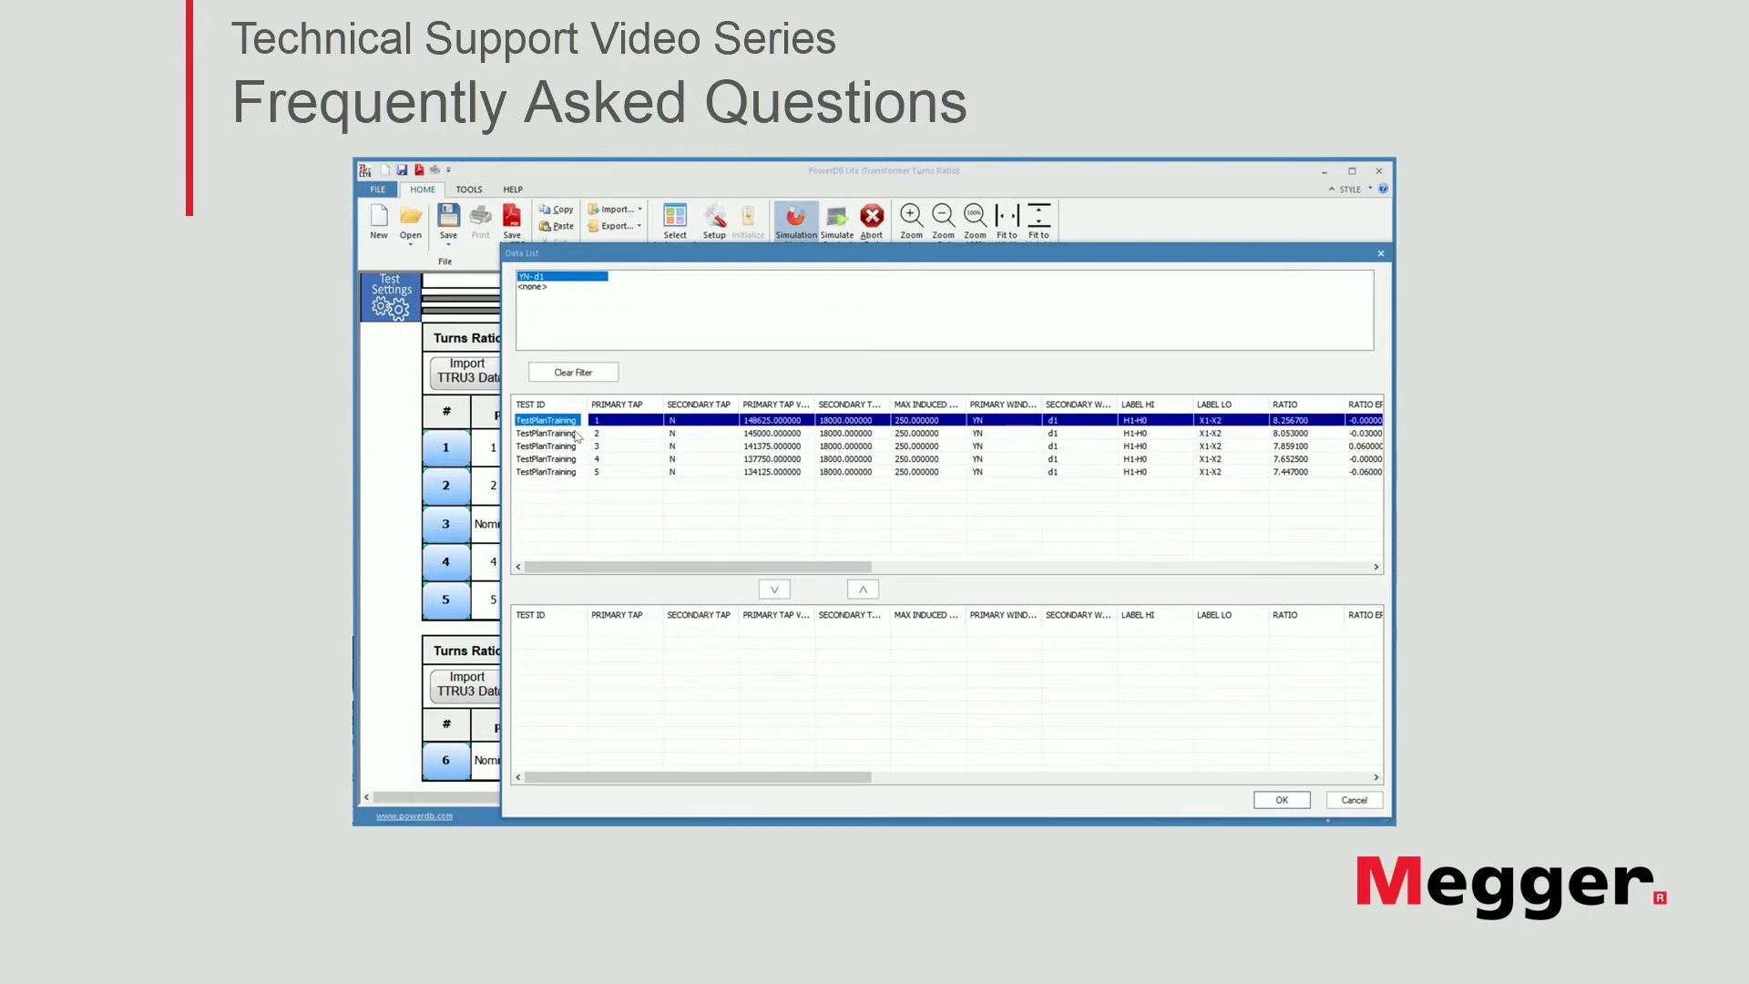
key("shift+Down")
key("shift+Down")
key("shift+Down")
key("shift+Down")
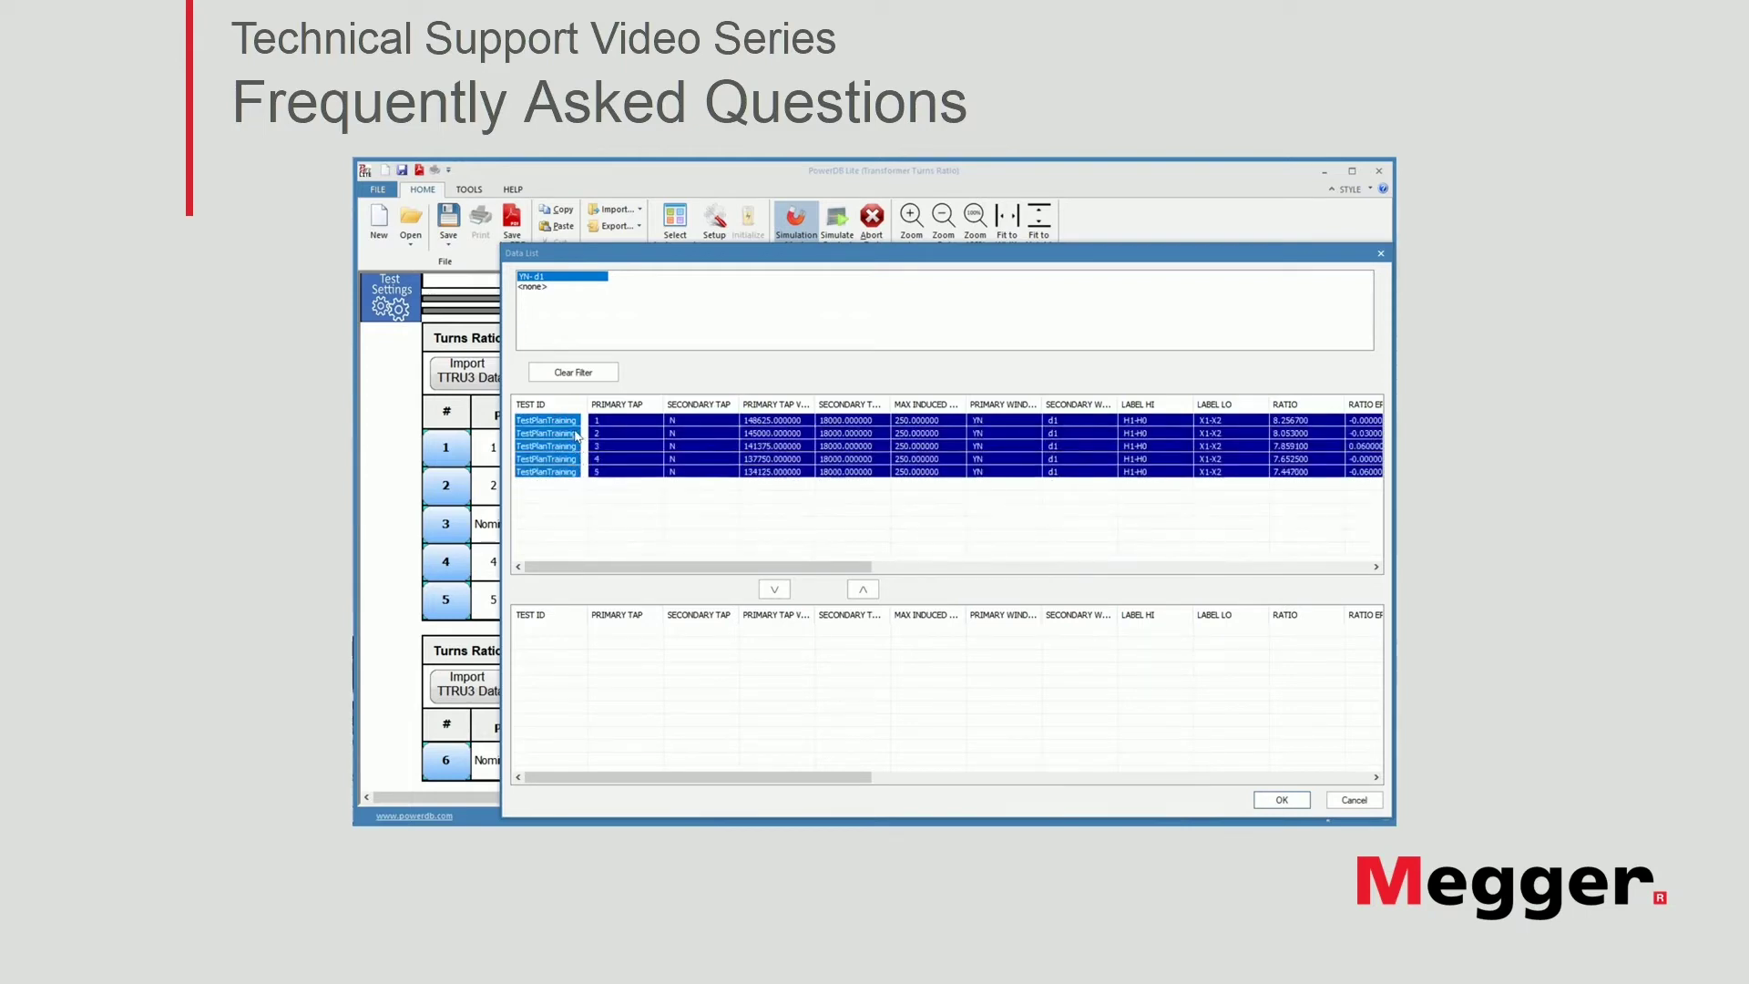
left_click(775, 590)
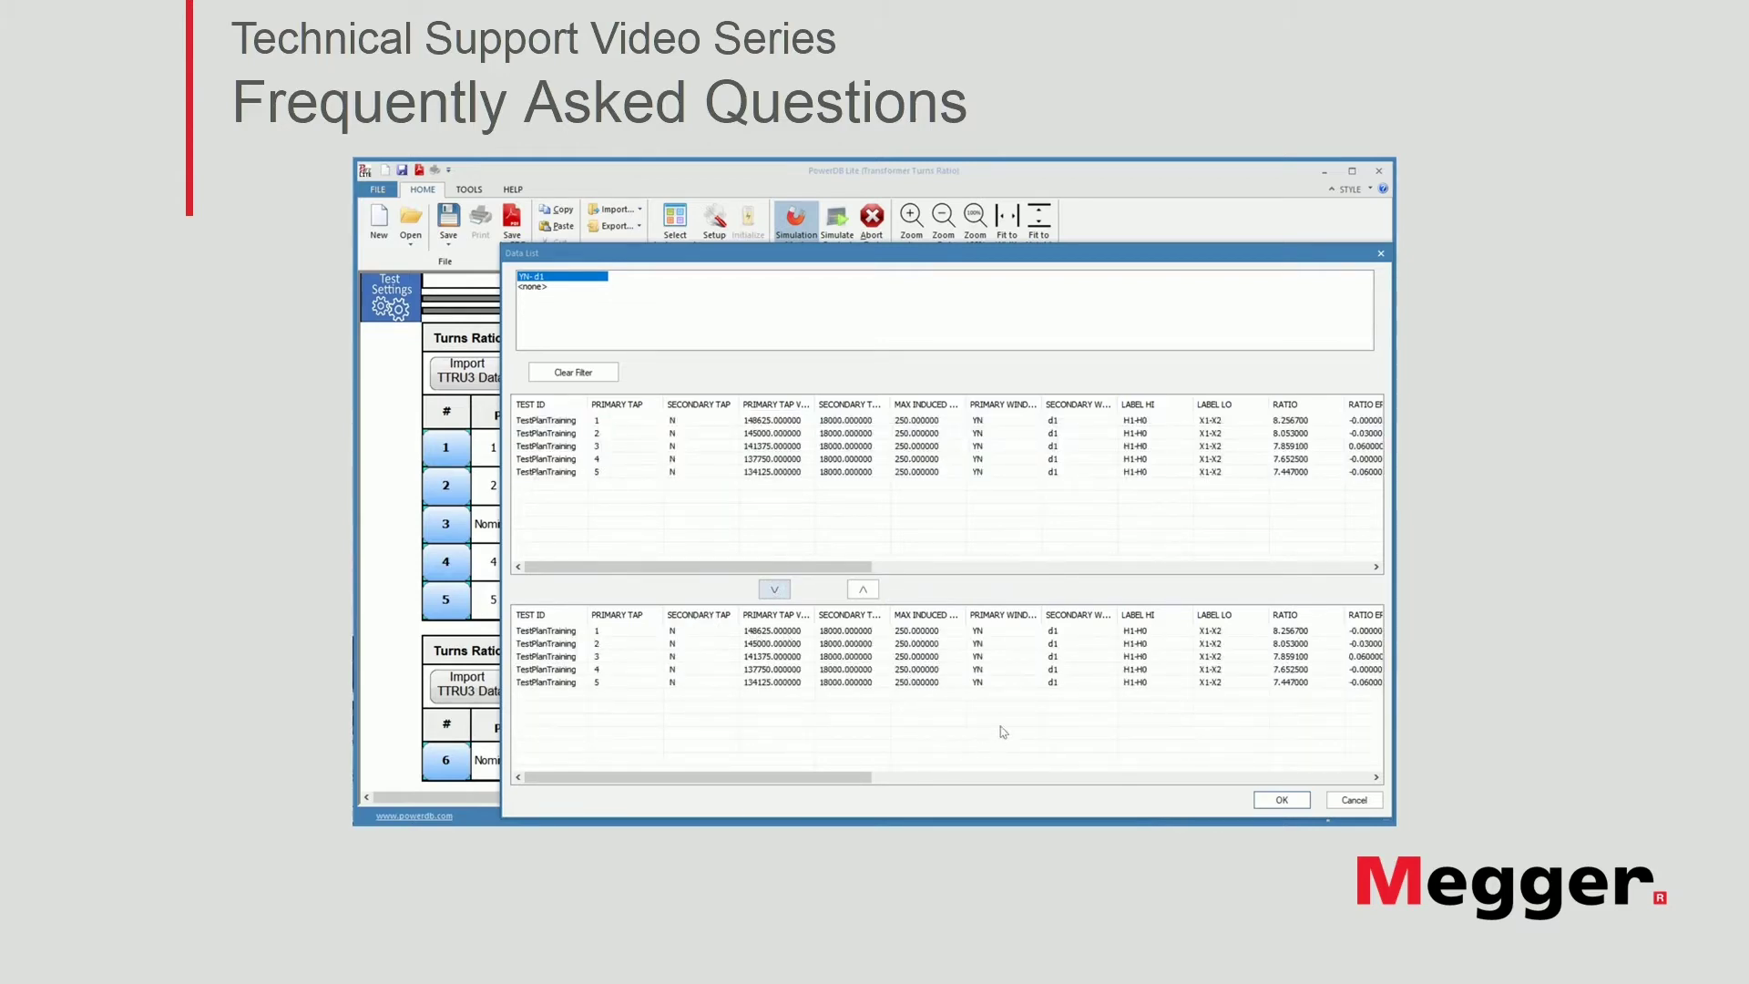
left_click(1276, 801)
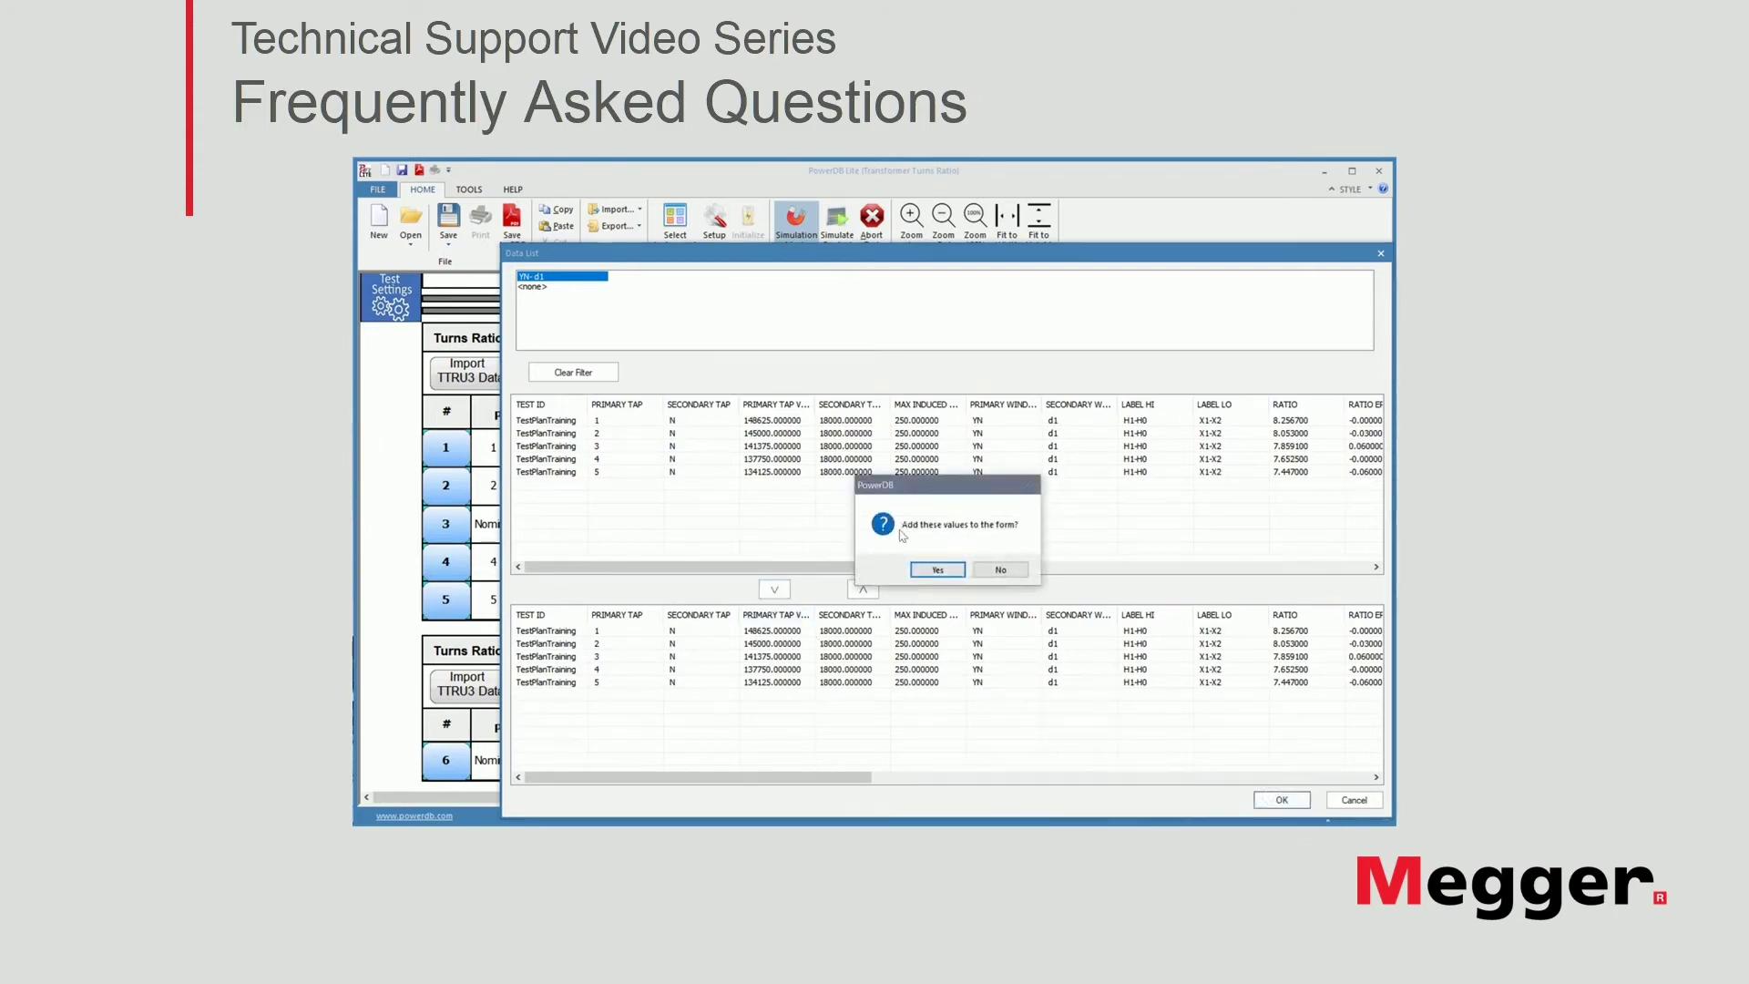
left_click(938, 571)
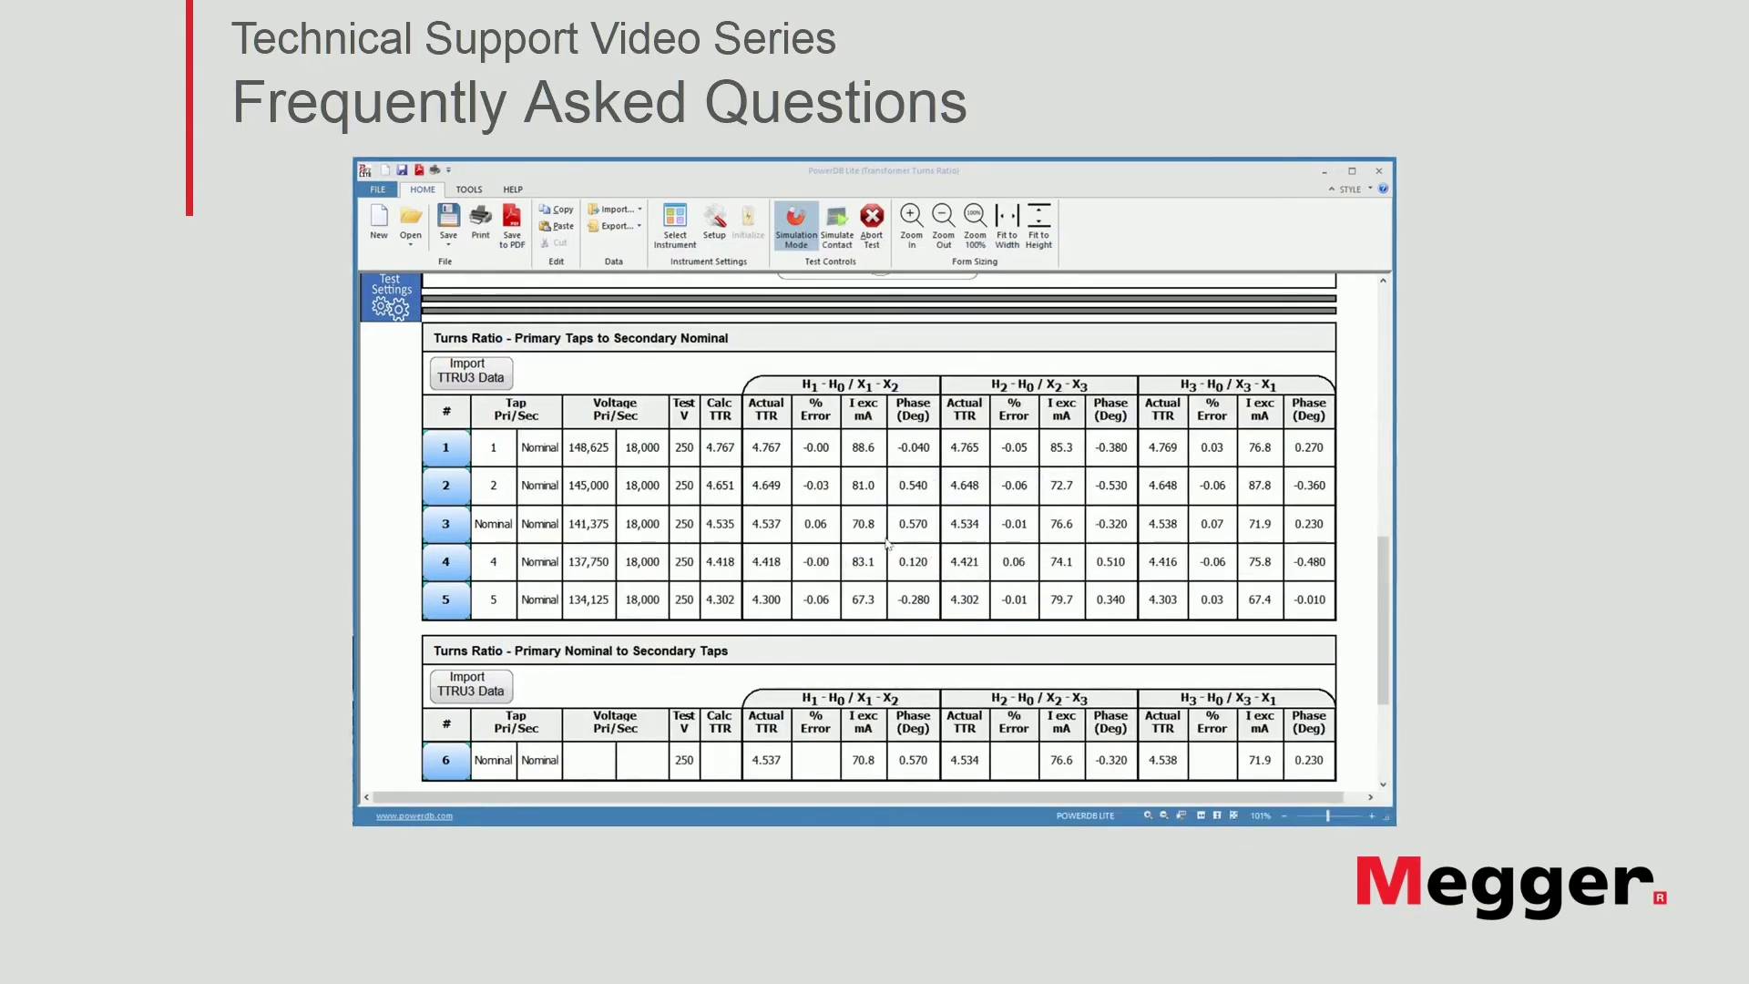
scroll(784, 556, "up", 1)
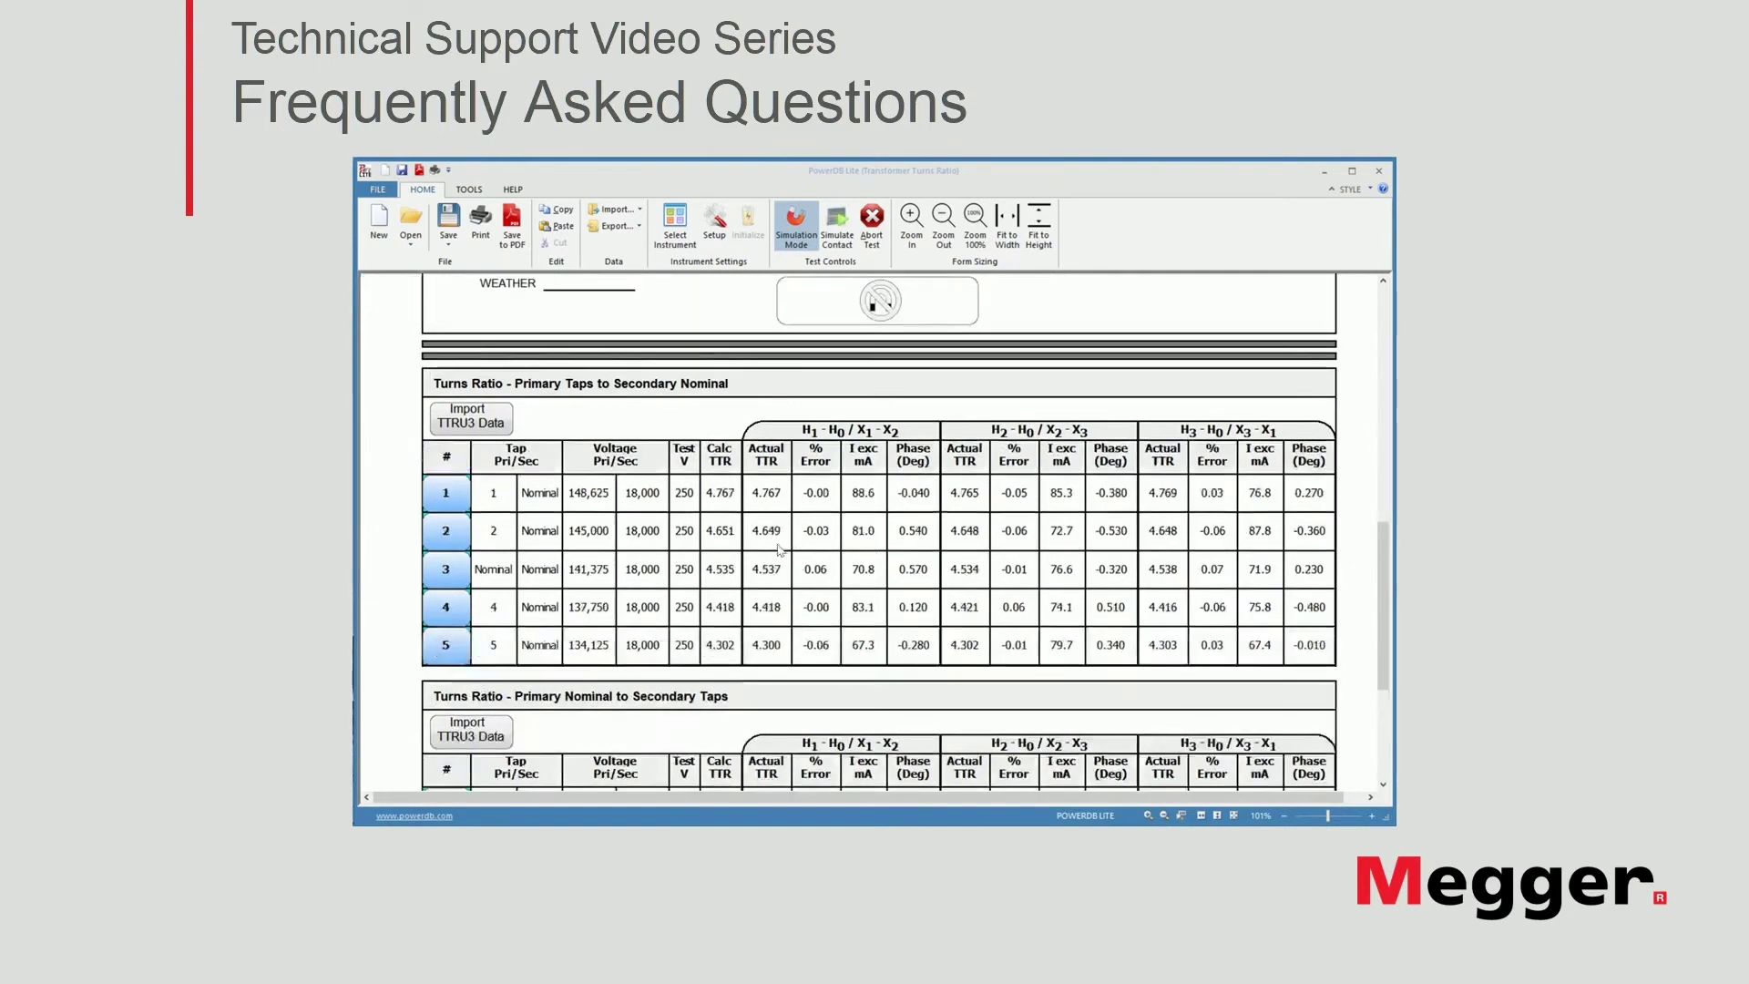
scroll(778, 557, "down", 3)
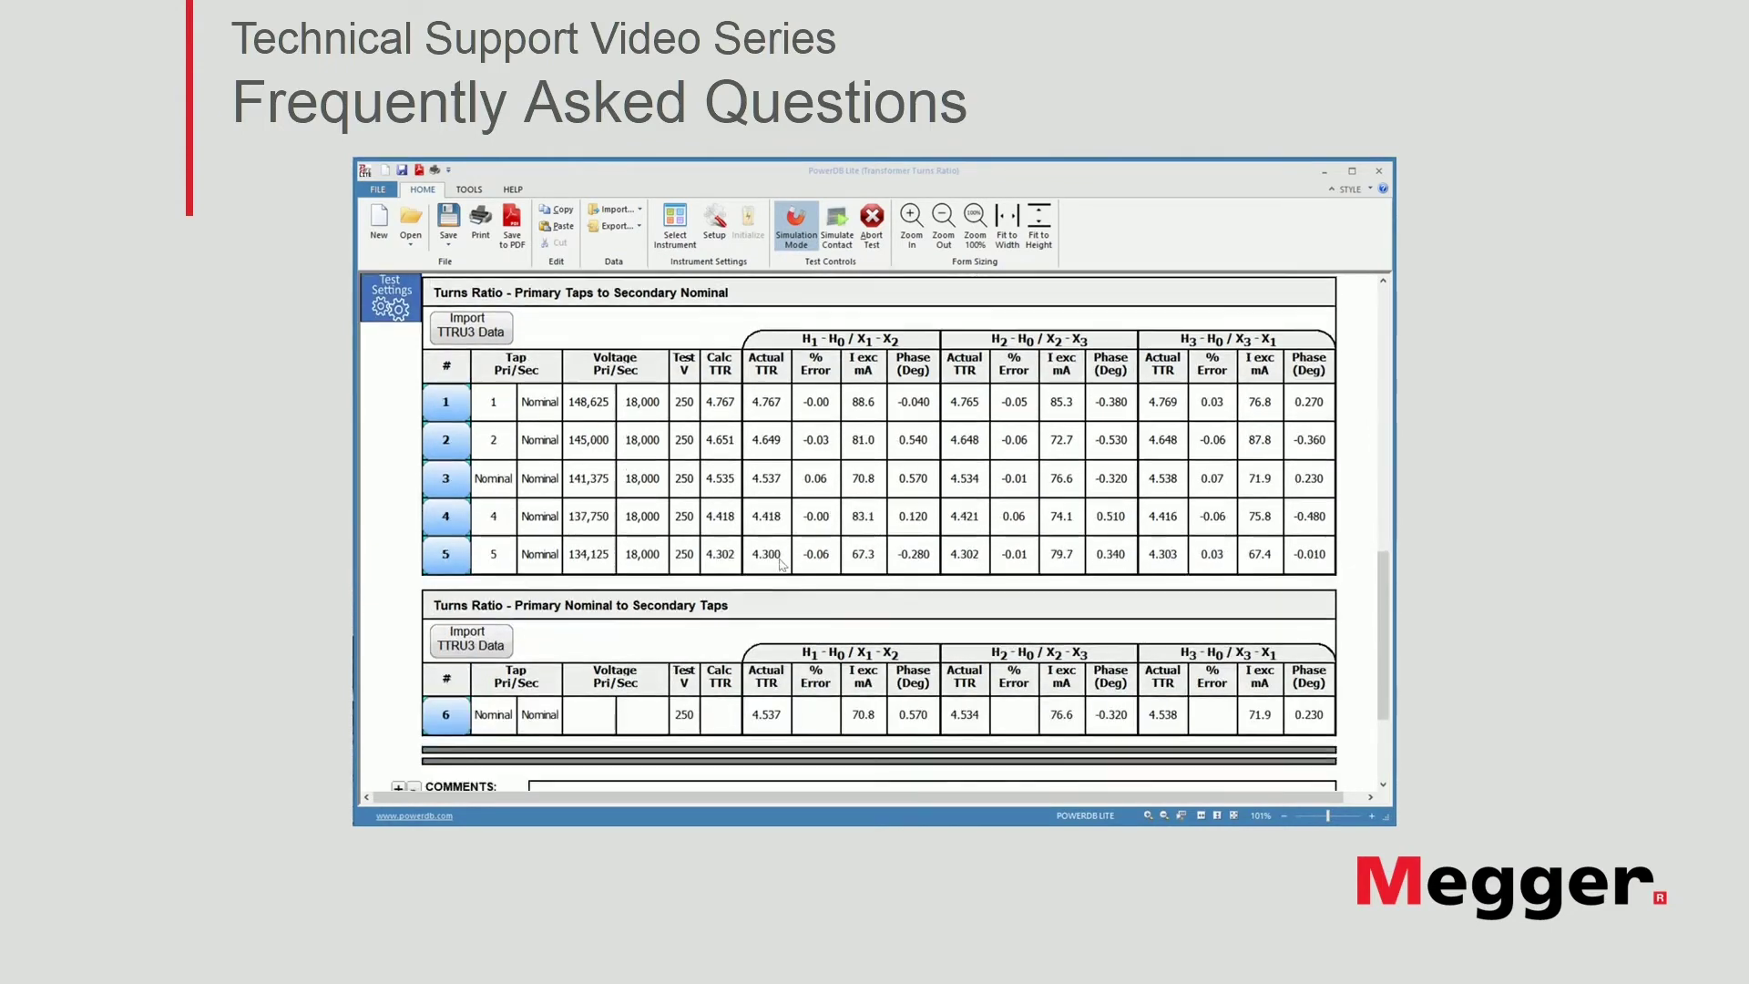
scroll(781, 564, "up", 4)
scroll(780, 564, "up", 6)
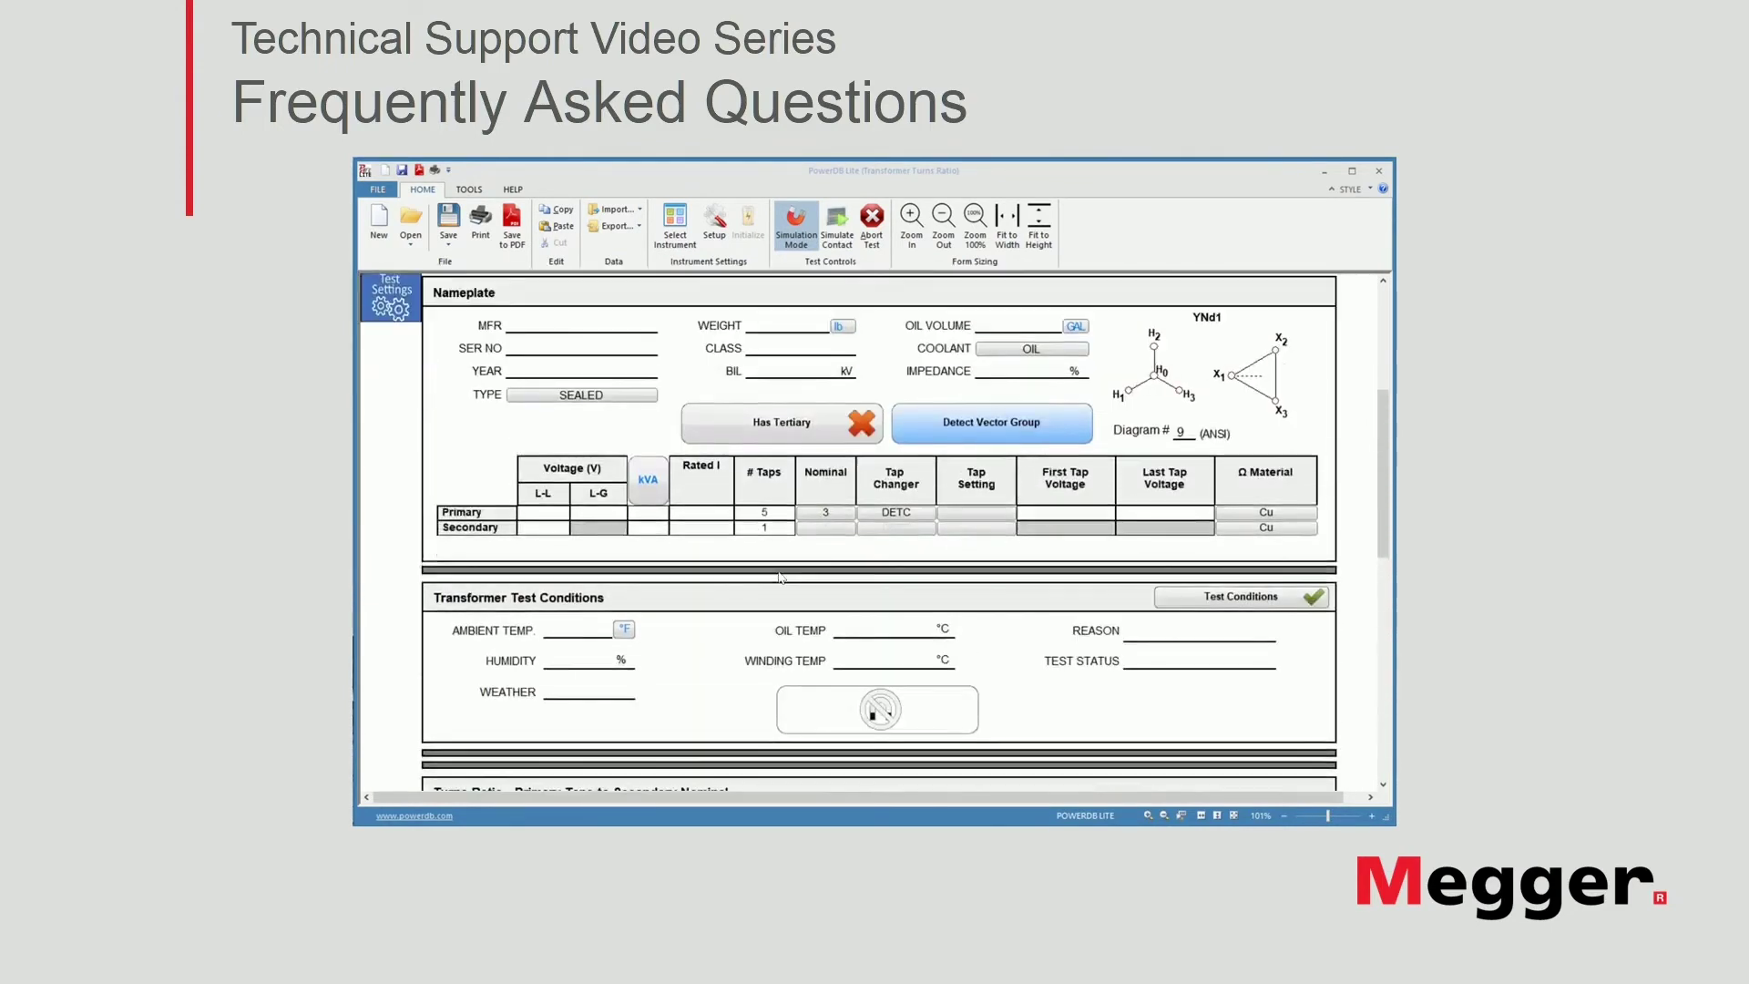
scroll(798, 613, "down", 1)
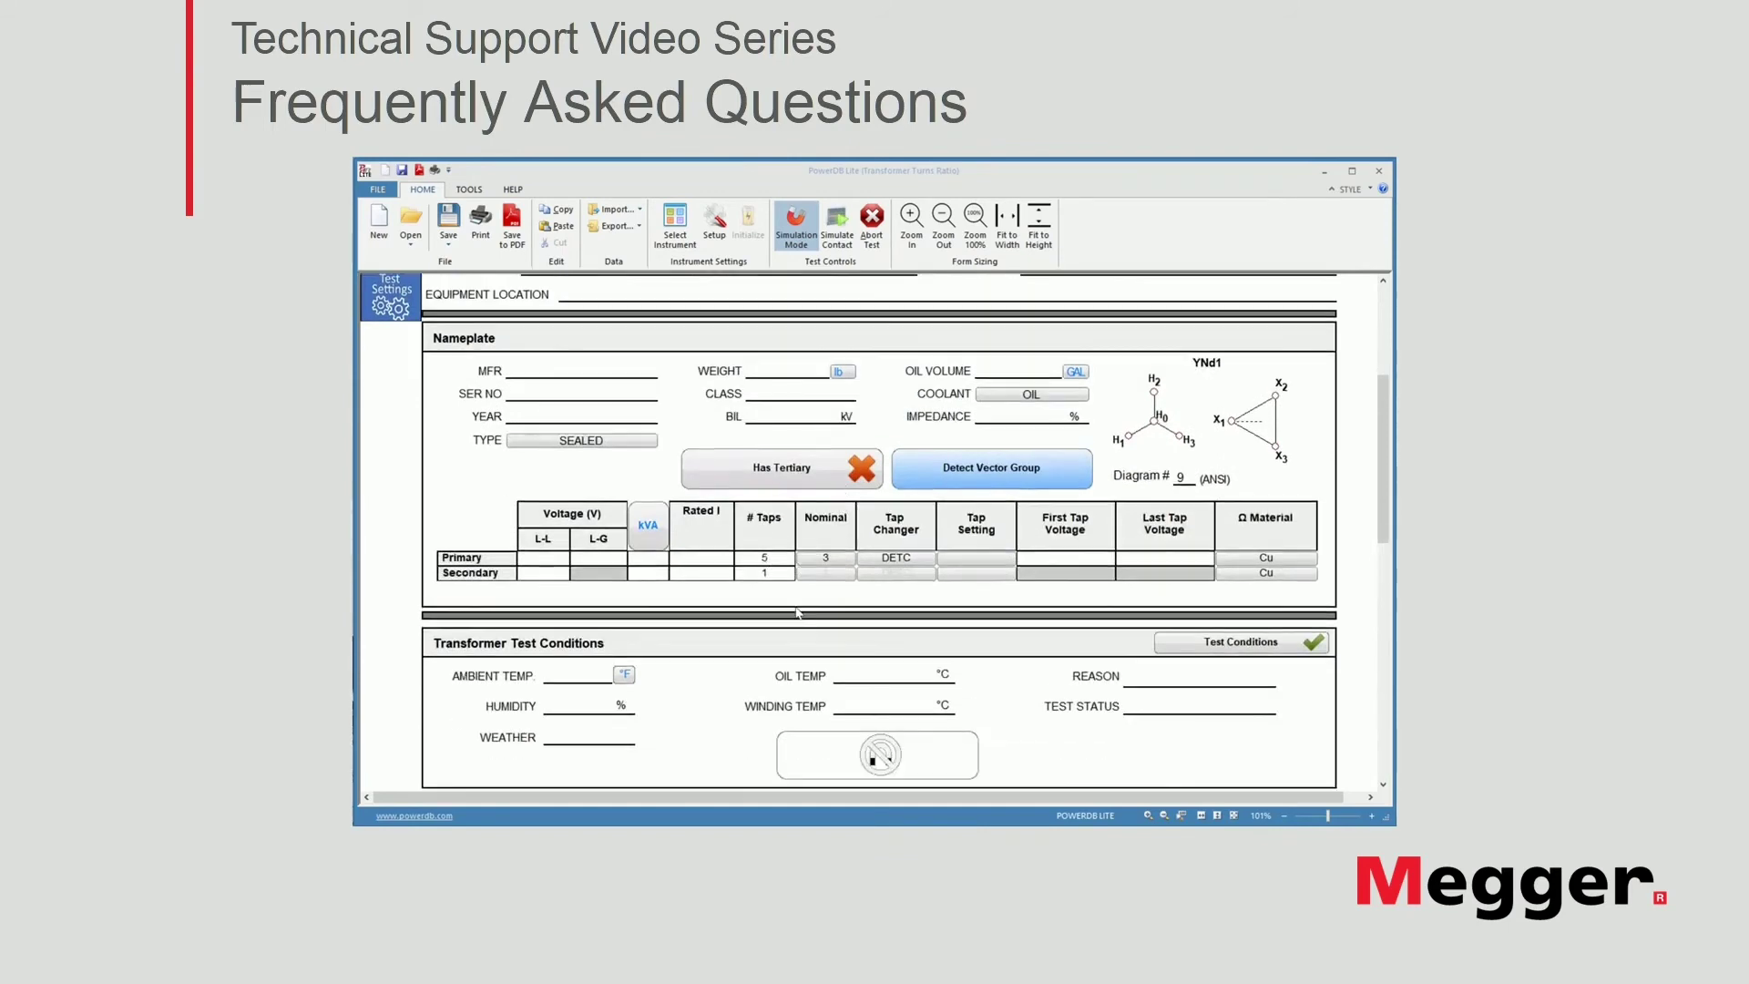
scroll(659, 603, "down", 14)
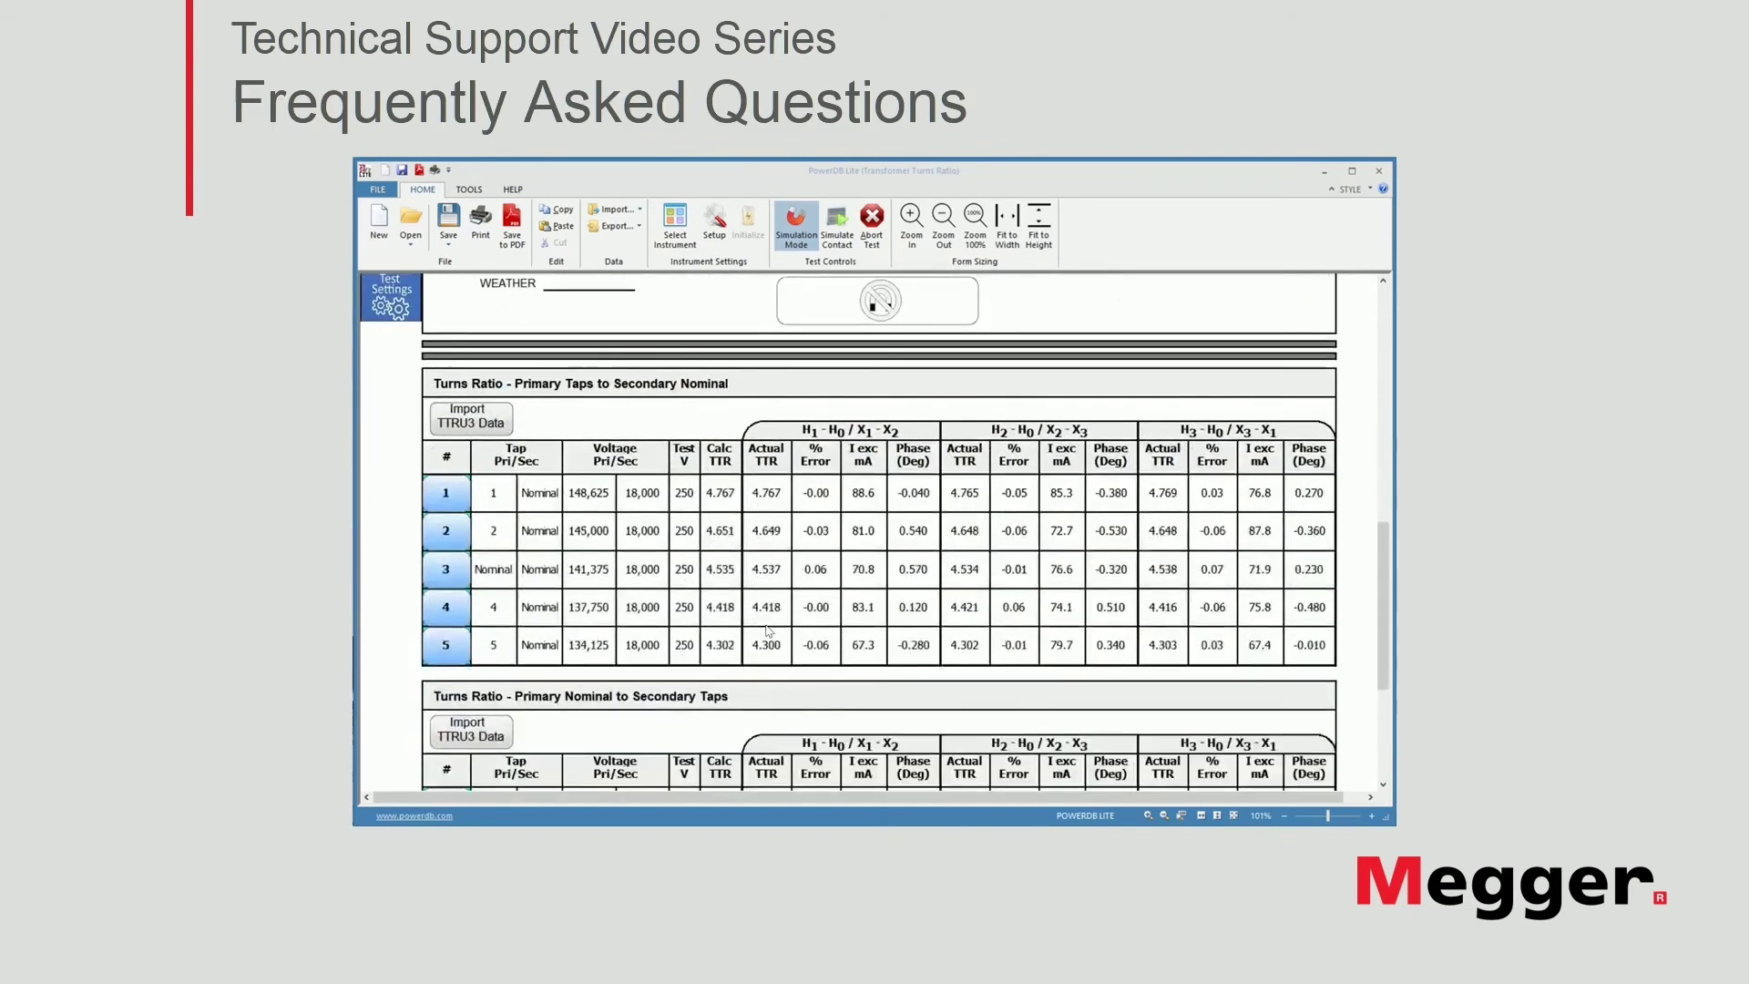
scroll(759, 627, "down", 1)
scroll(733, 642, "down", 2)
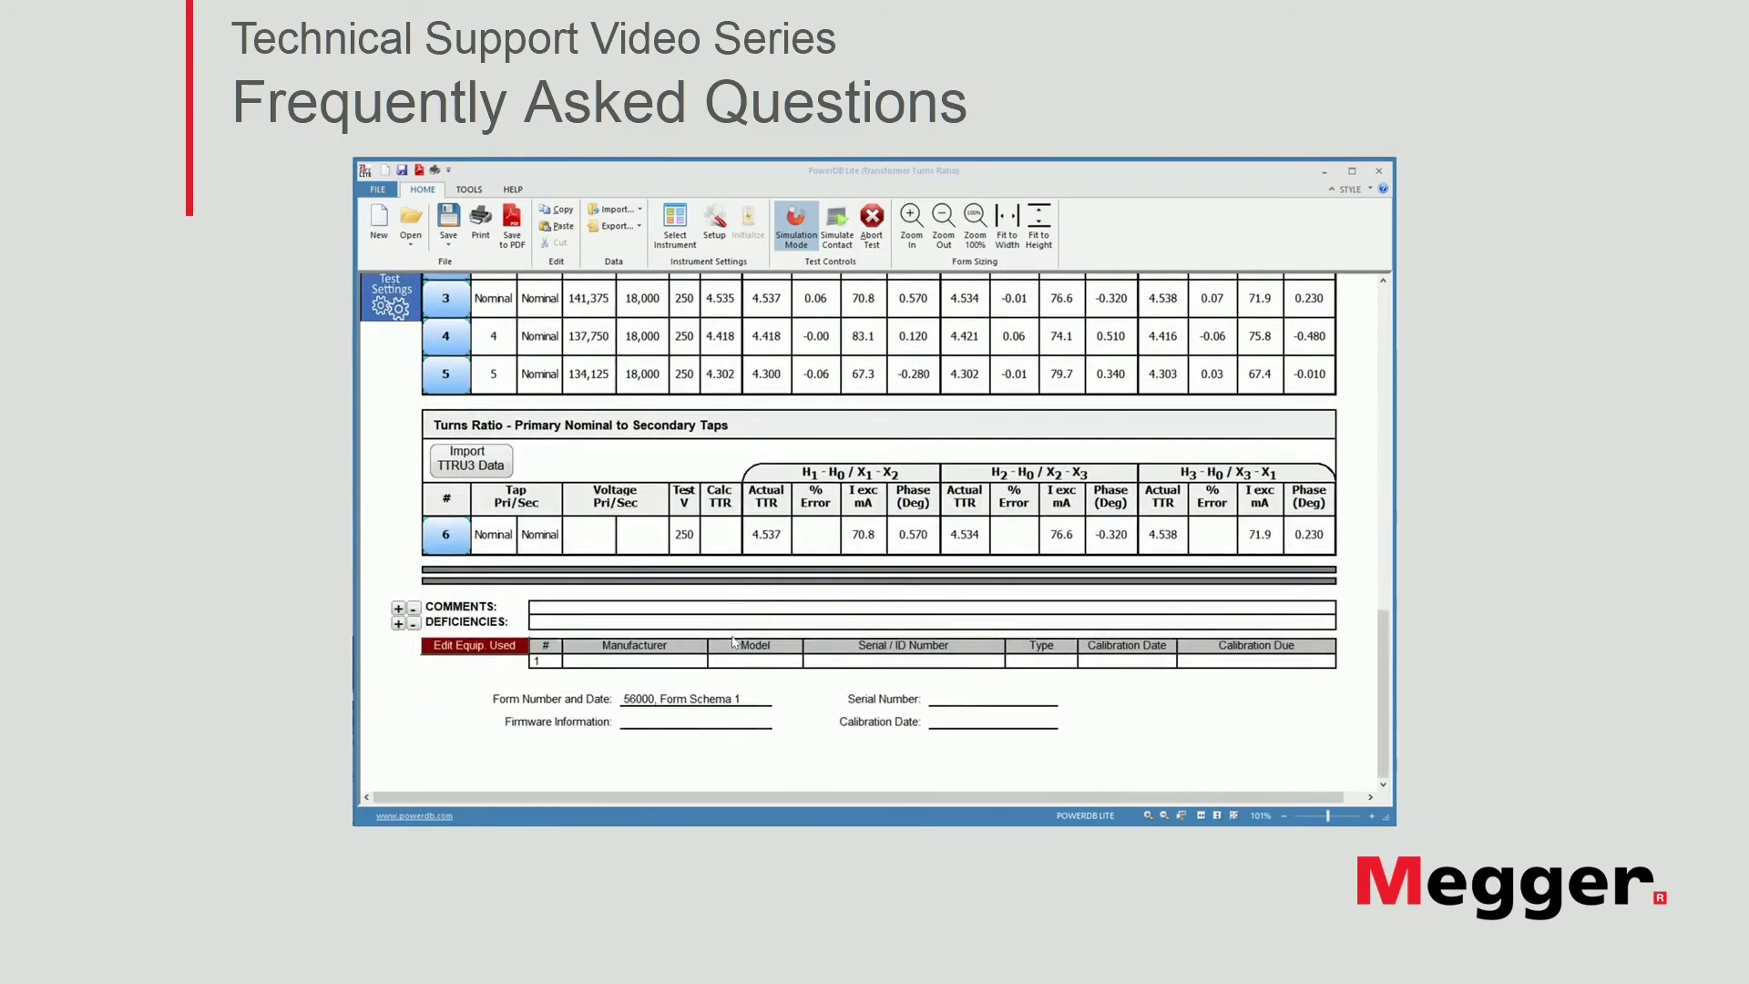
scroll(739, 637, "up", 4)
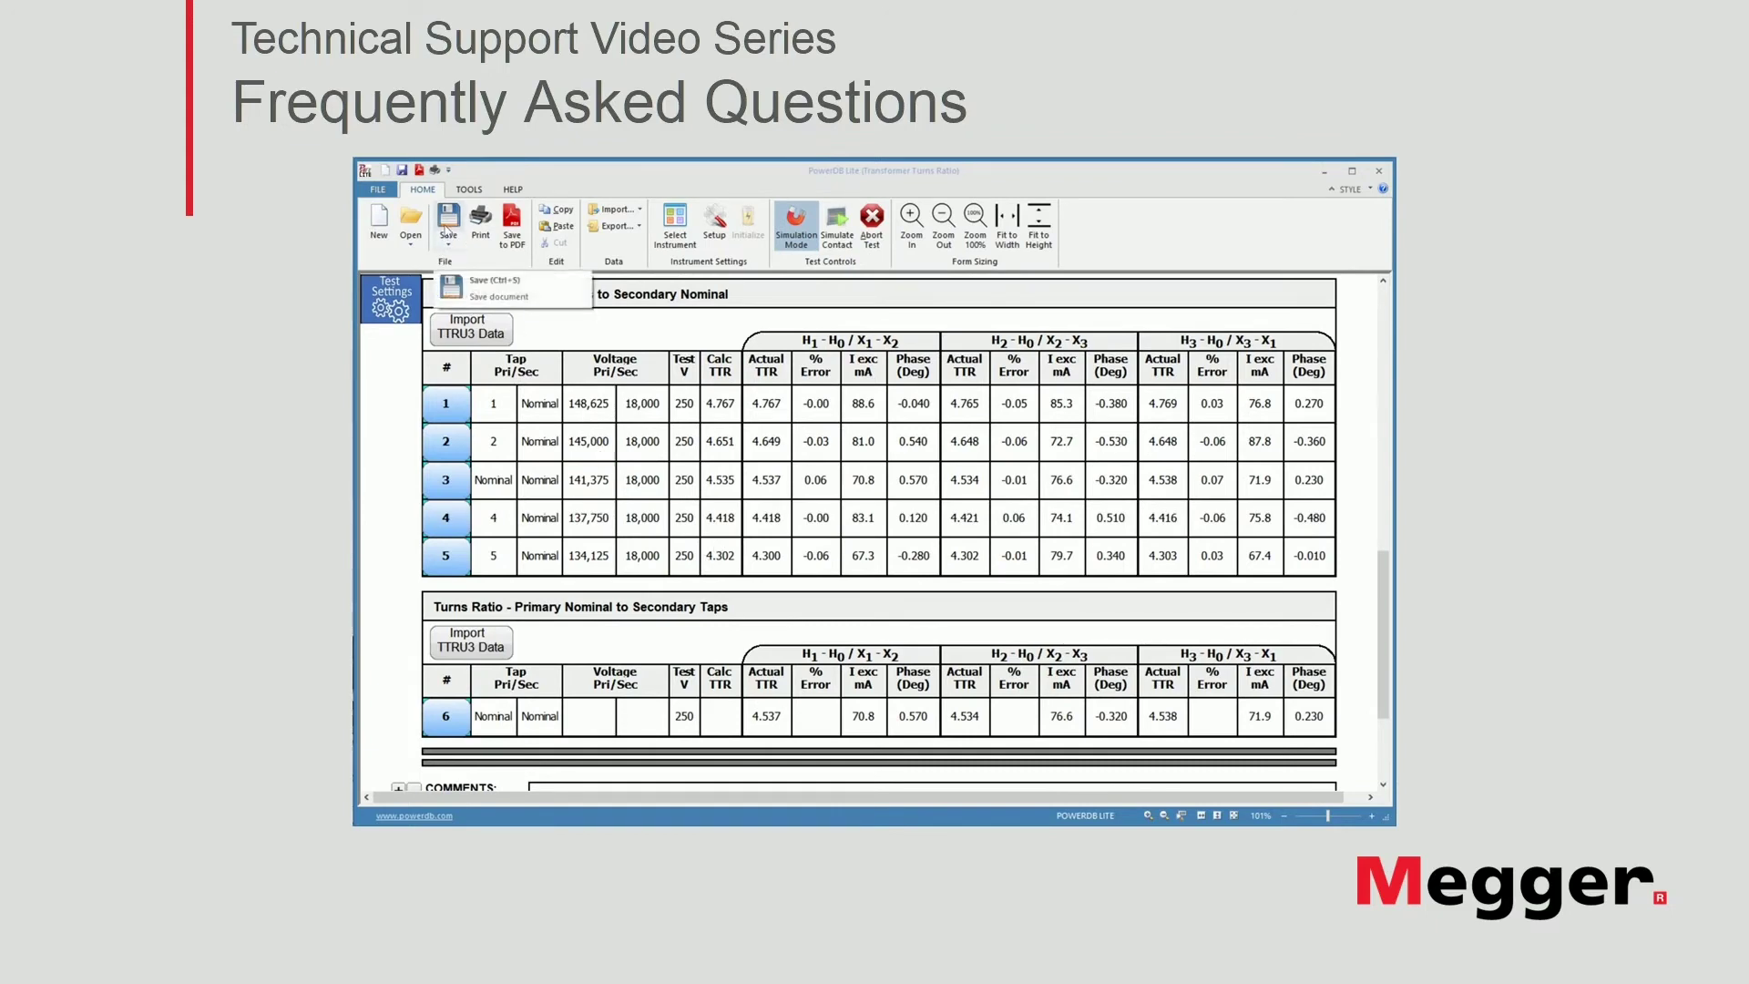
Select the TTRU3 instrument and its 3Ø Turns Ratio & Winding Resistance form, discarding unsaved changes
scroll(723, 536, "up", 3)
scroll(724, 536, "up", 3)
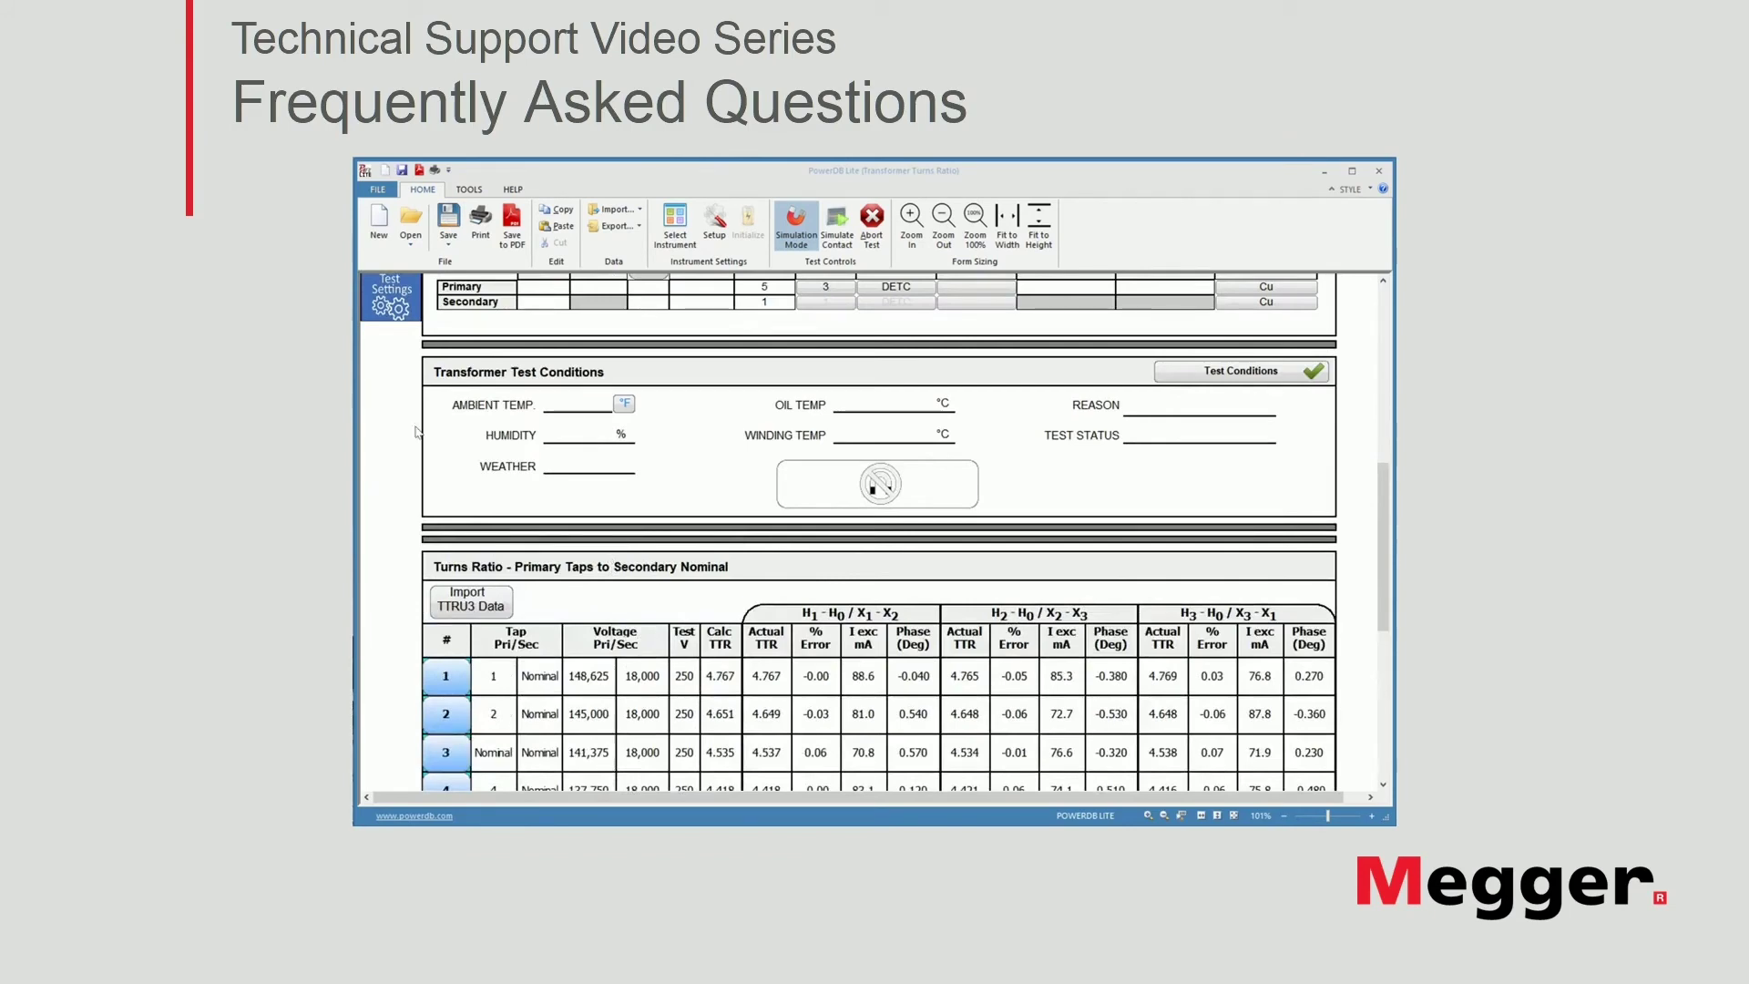
left_click(674, 240)
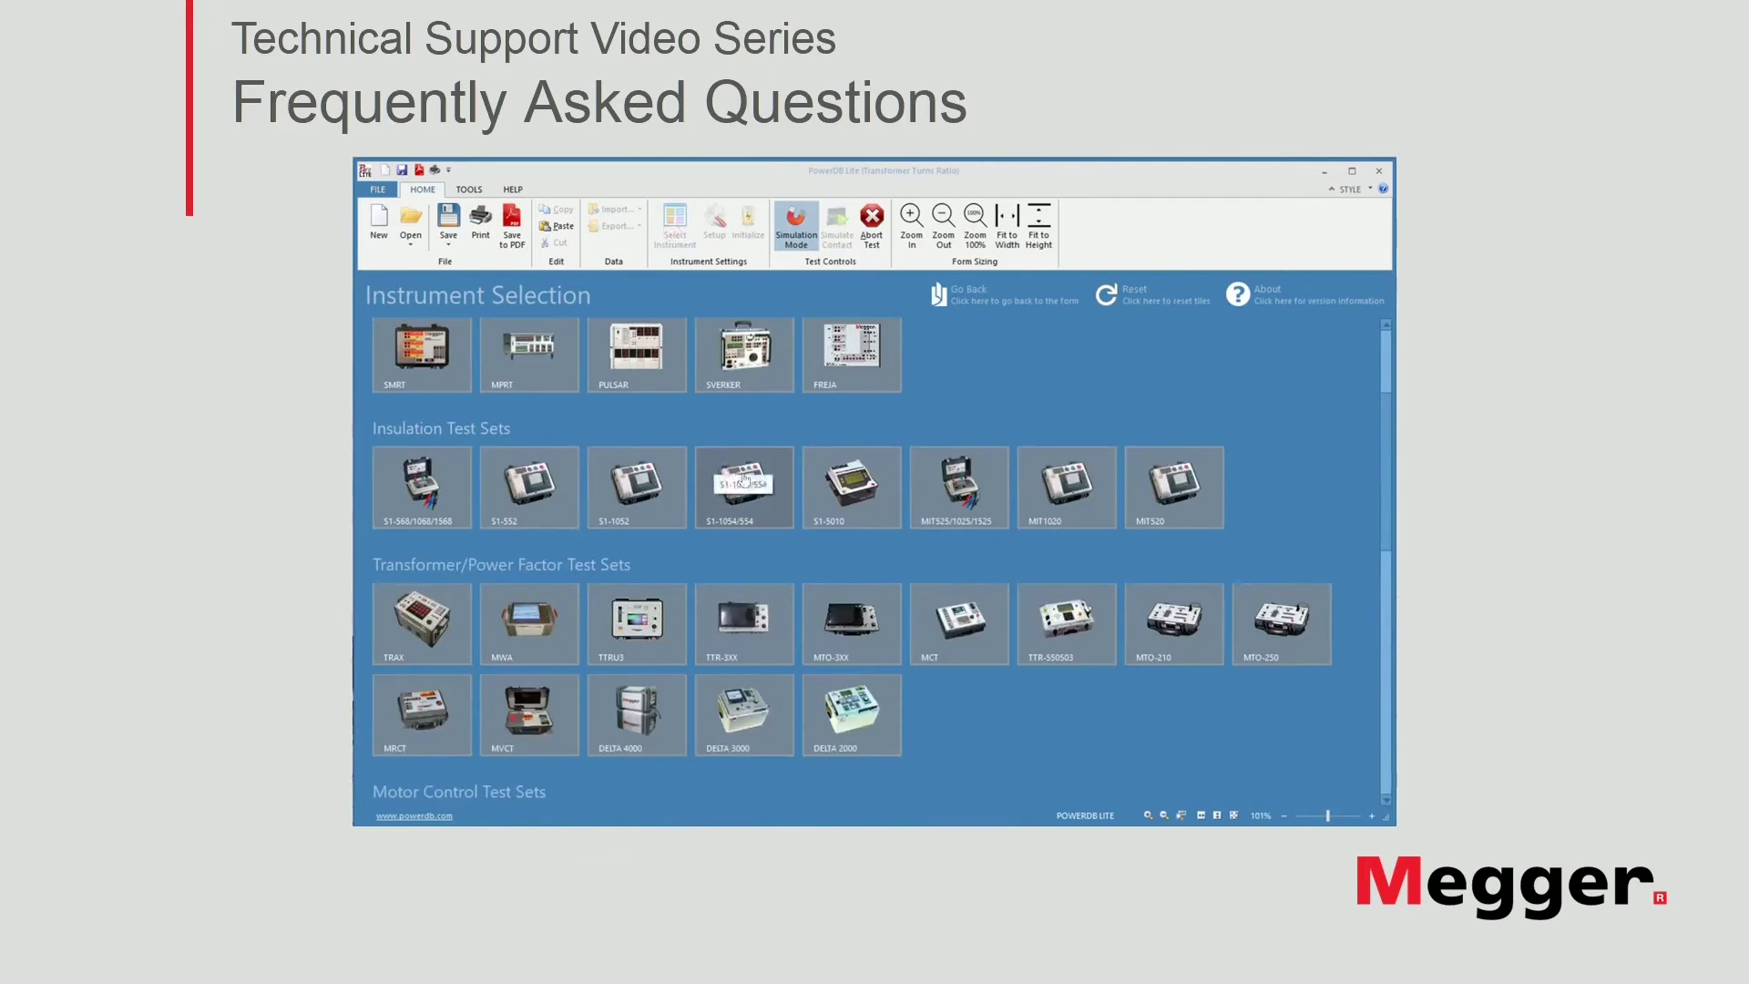
left_click(665, 615)
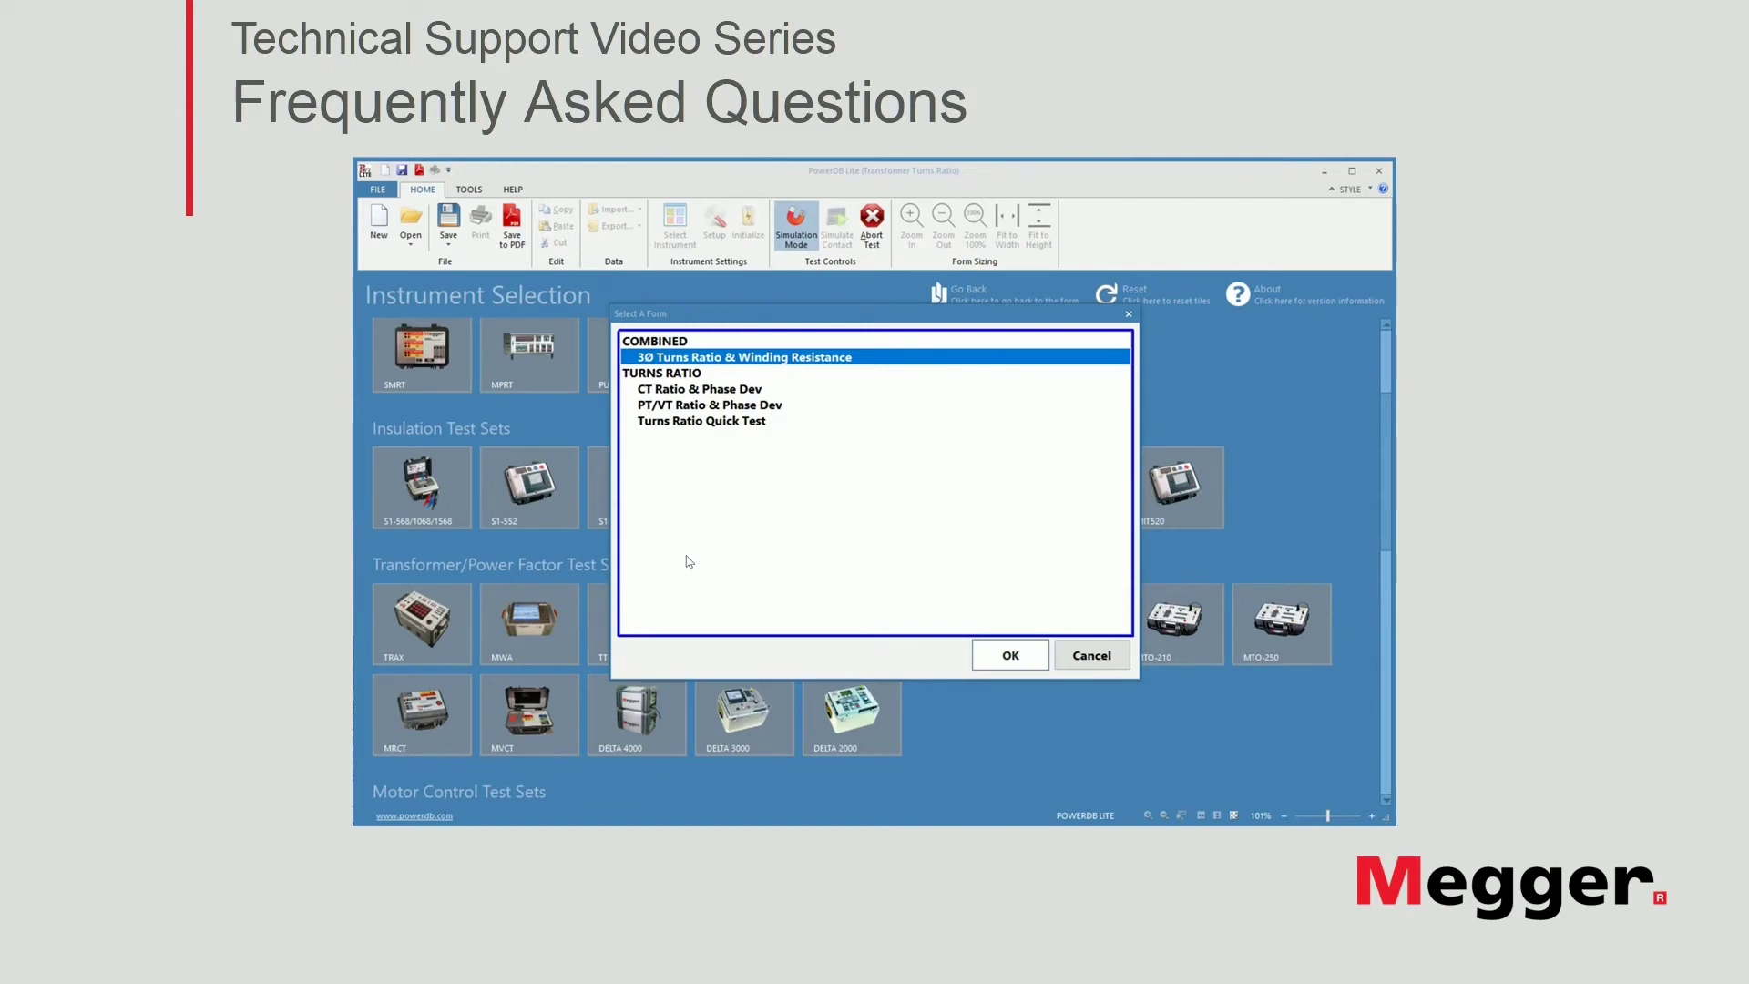
left_click(1007, 654)
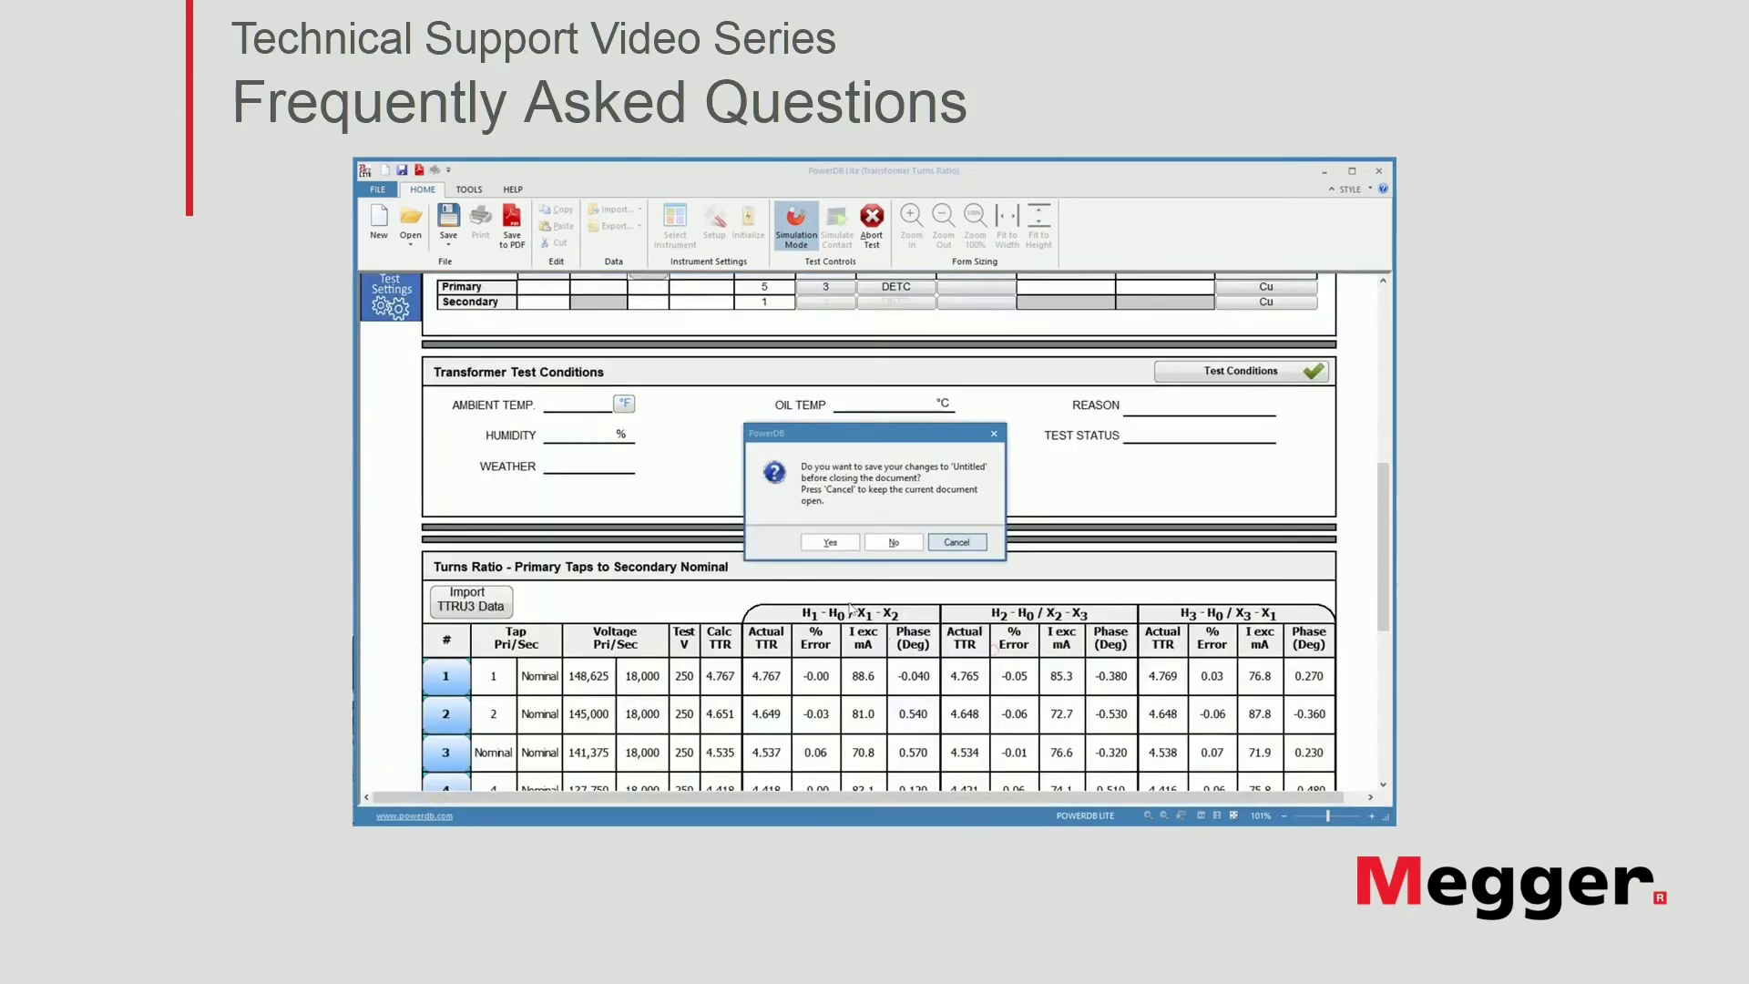
left_click(888, 543)
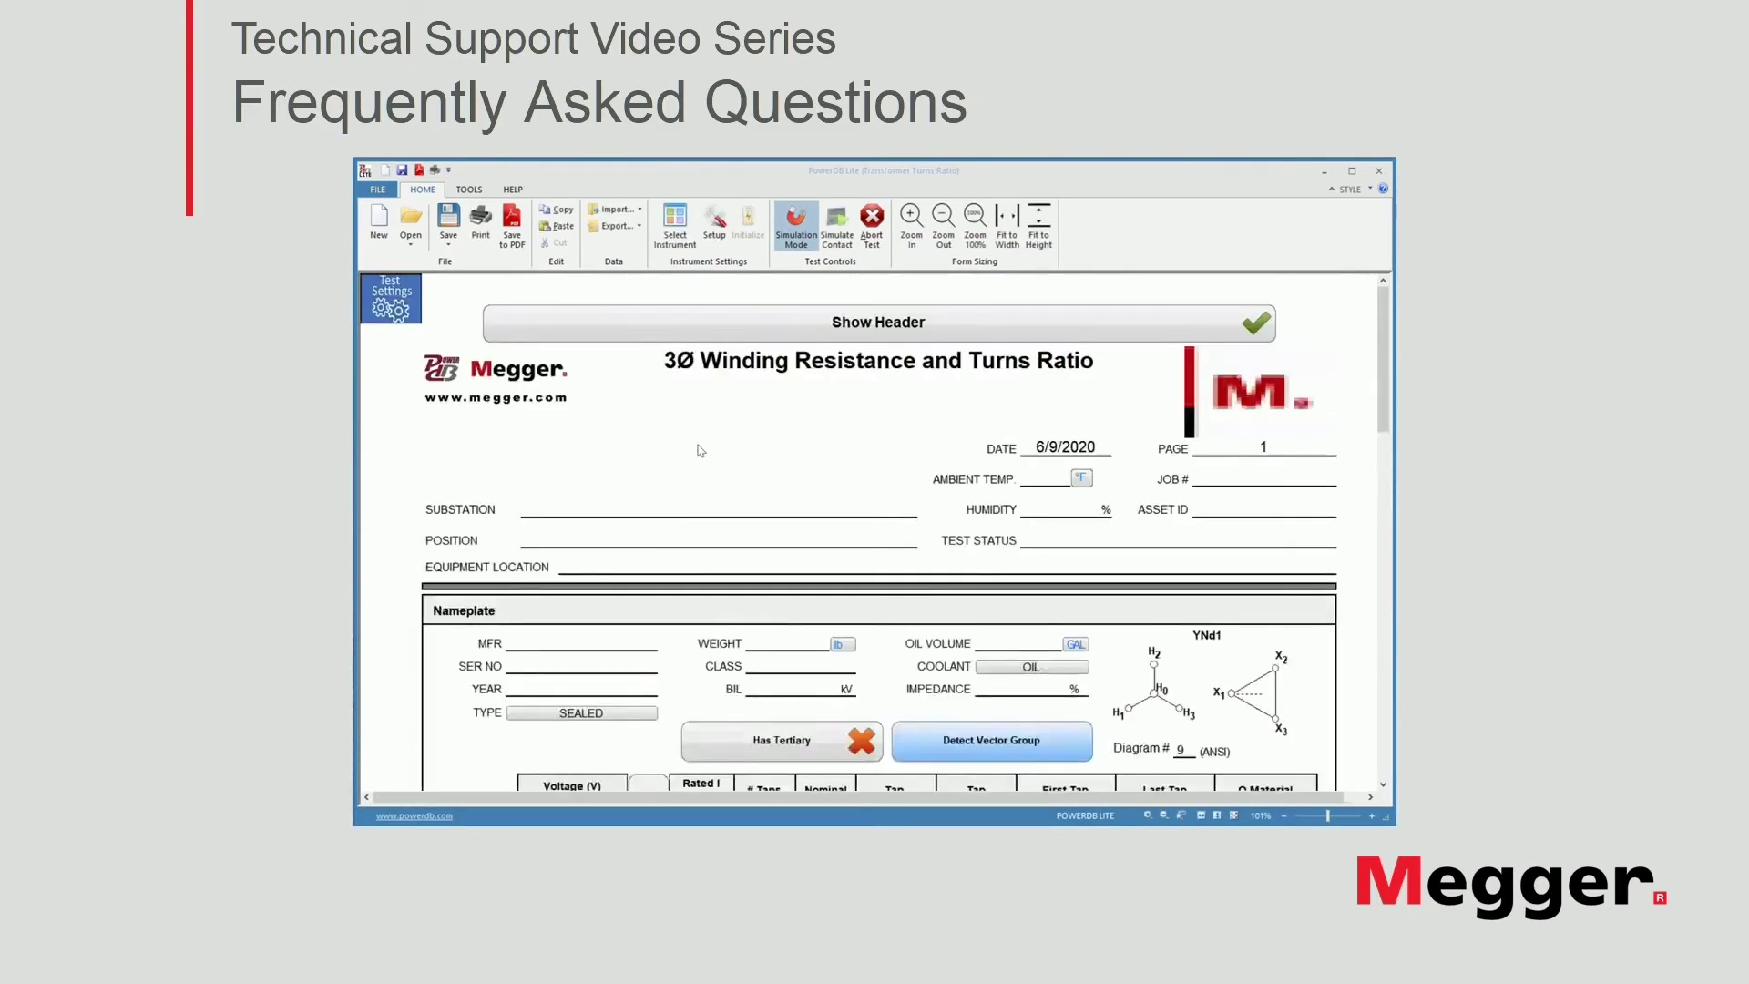
In Test Settings, enable Pri Taps to Sec Nom, disable Sec winding resistance, and accept
left_click(391, 311)
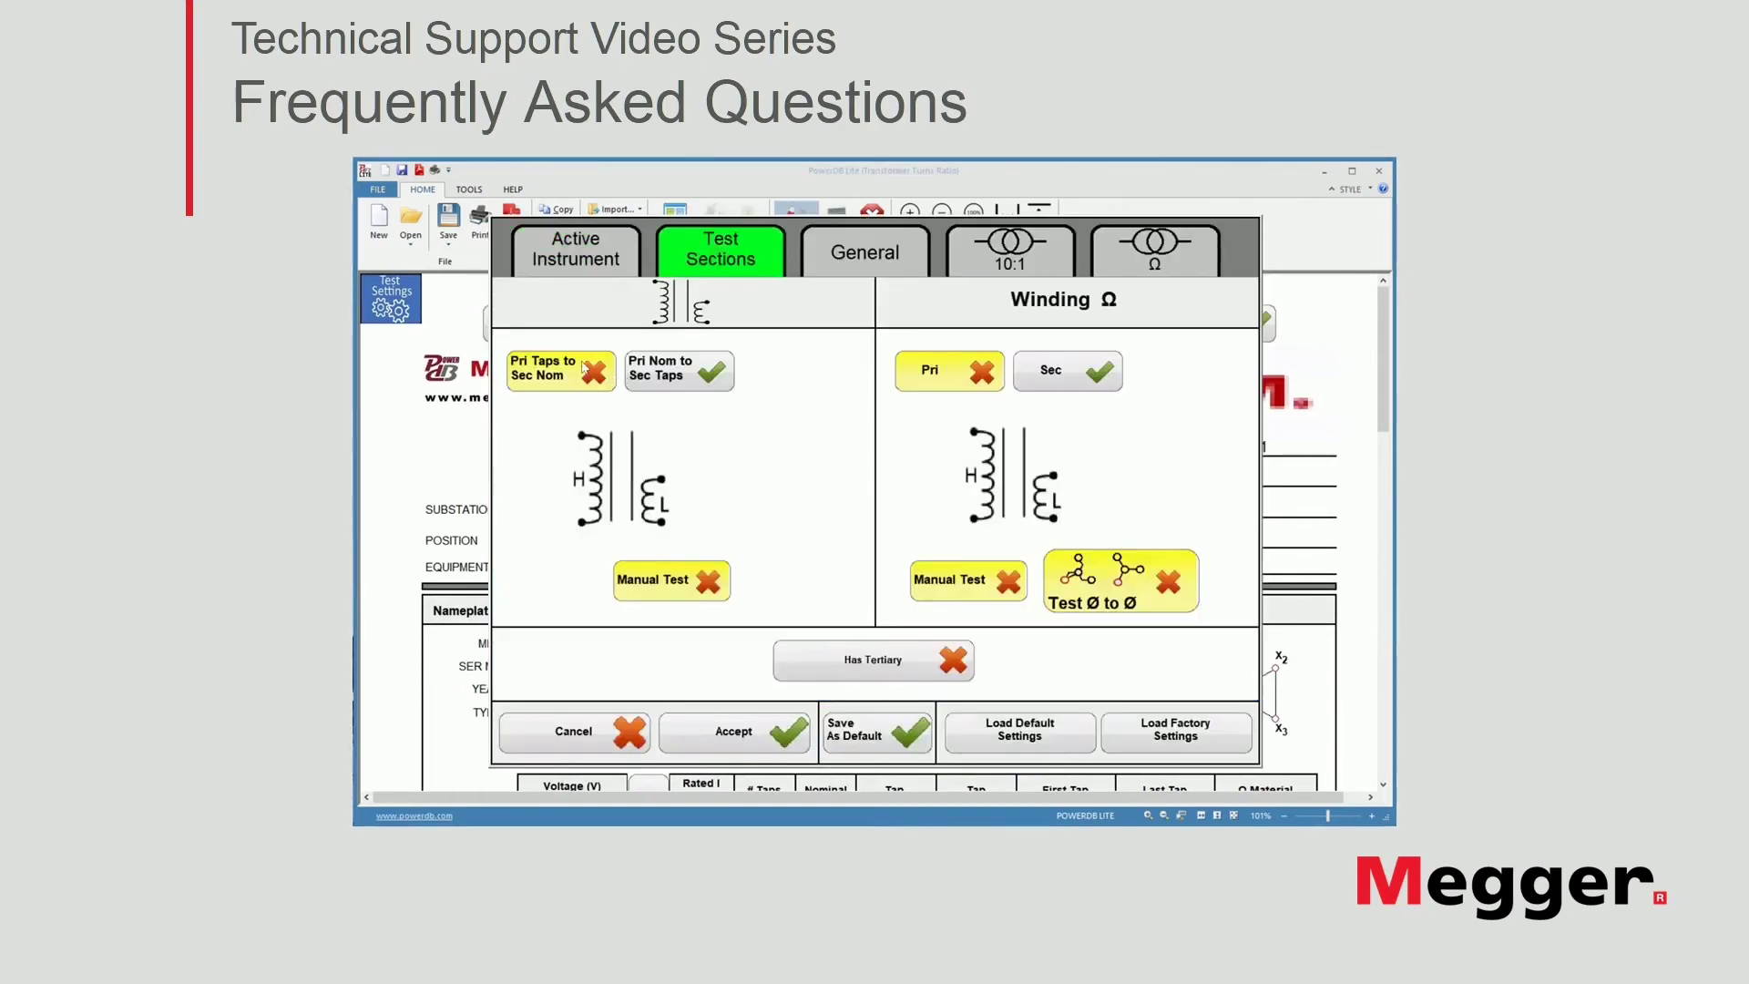
left_click(583, 367)
left_click(1057, 376)
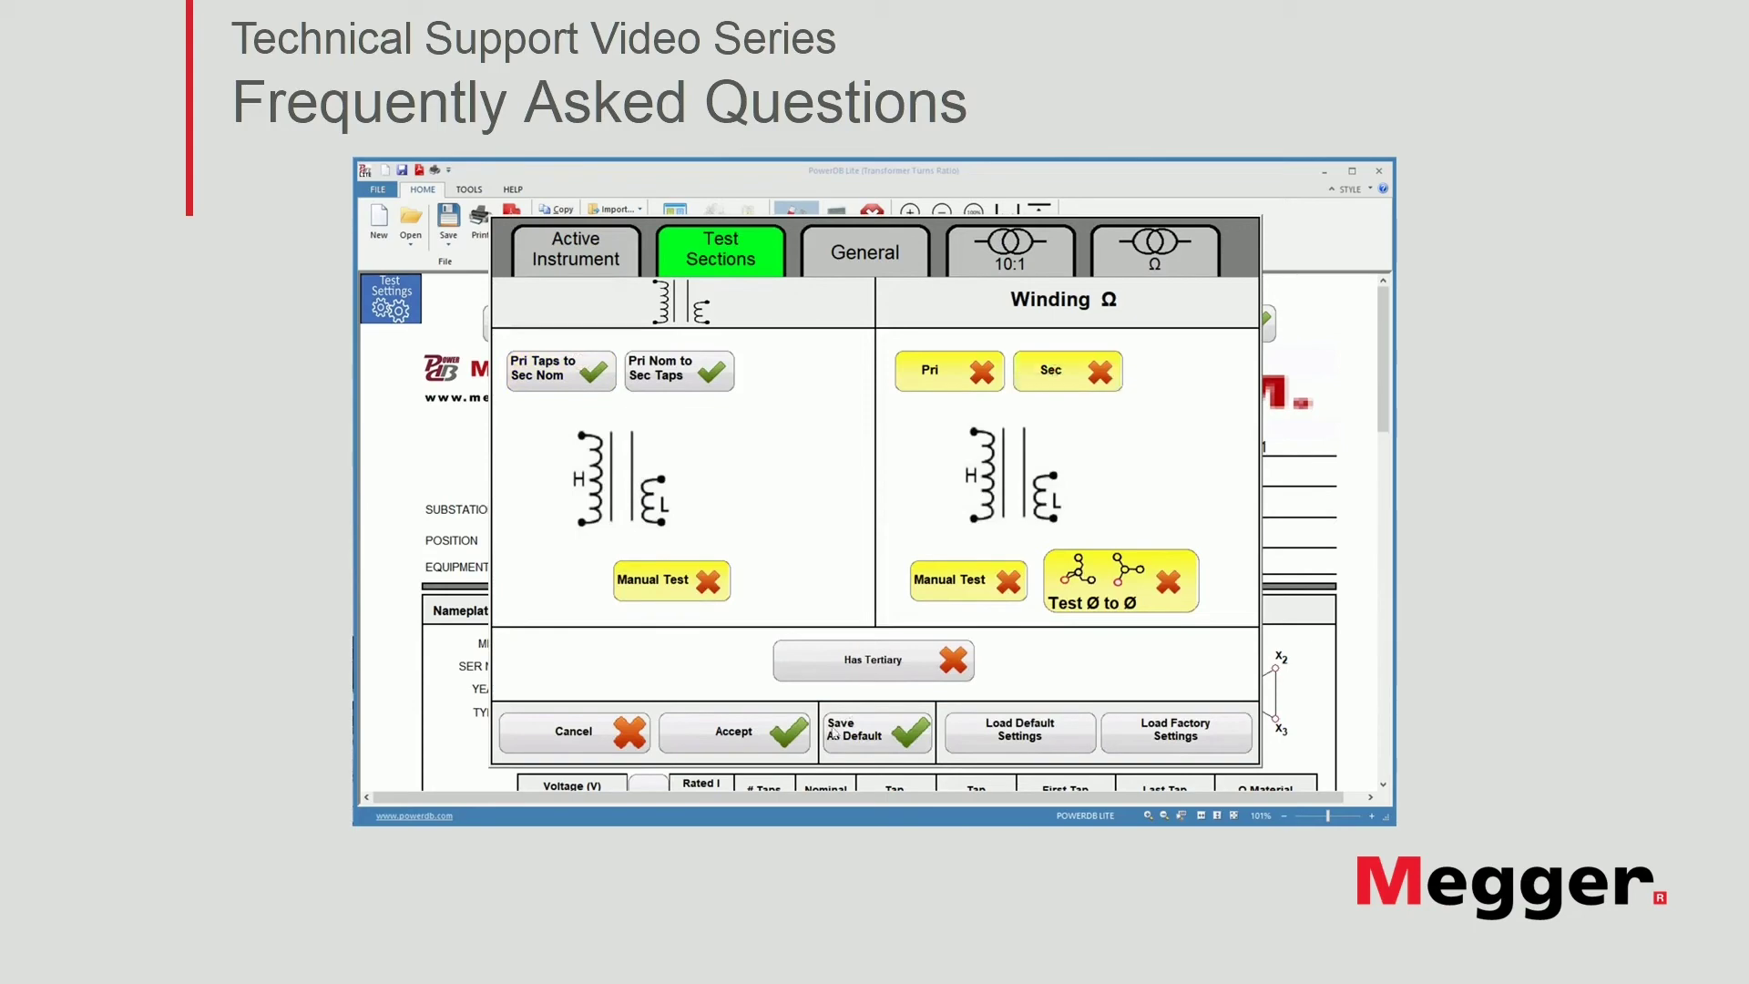
left_click(755, 739)
scroll(686, 583, "down", 8)
scroll(687, 583, "down", 3)
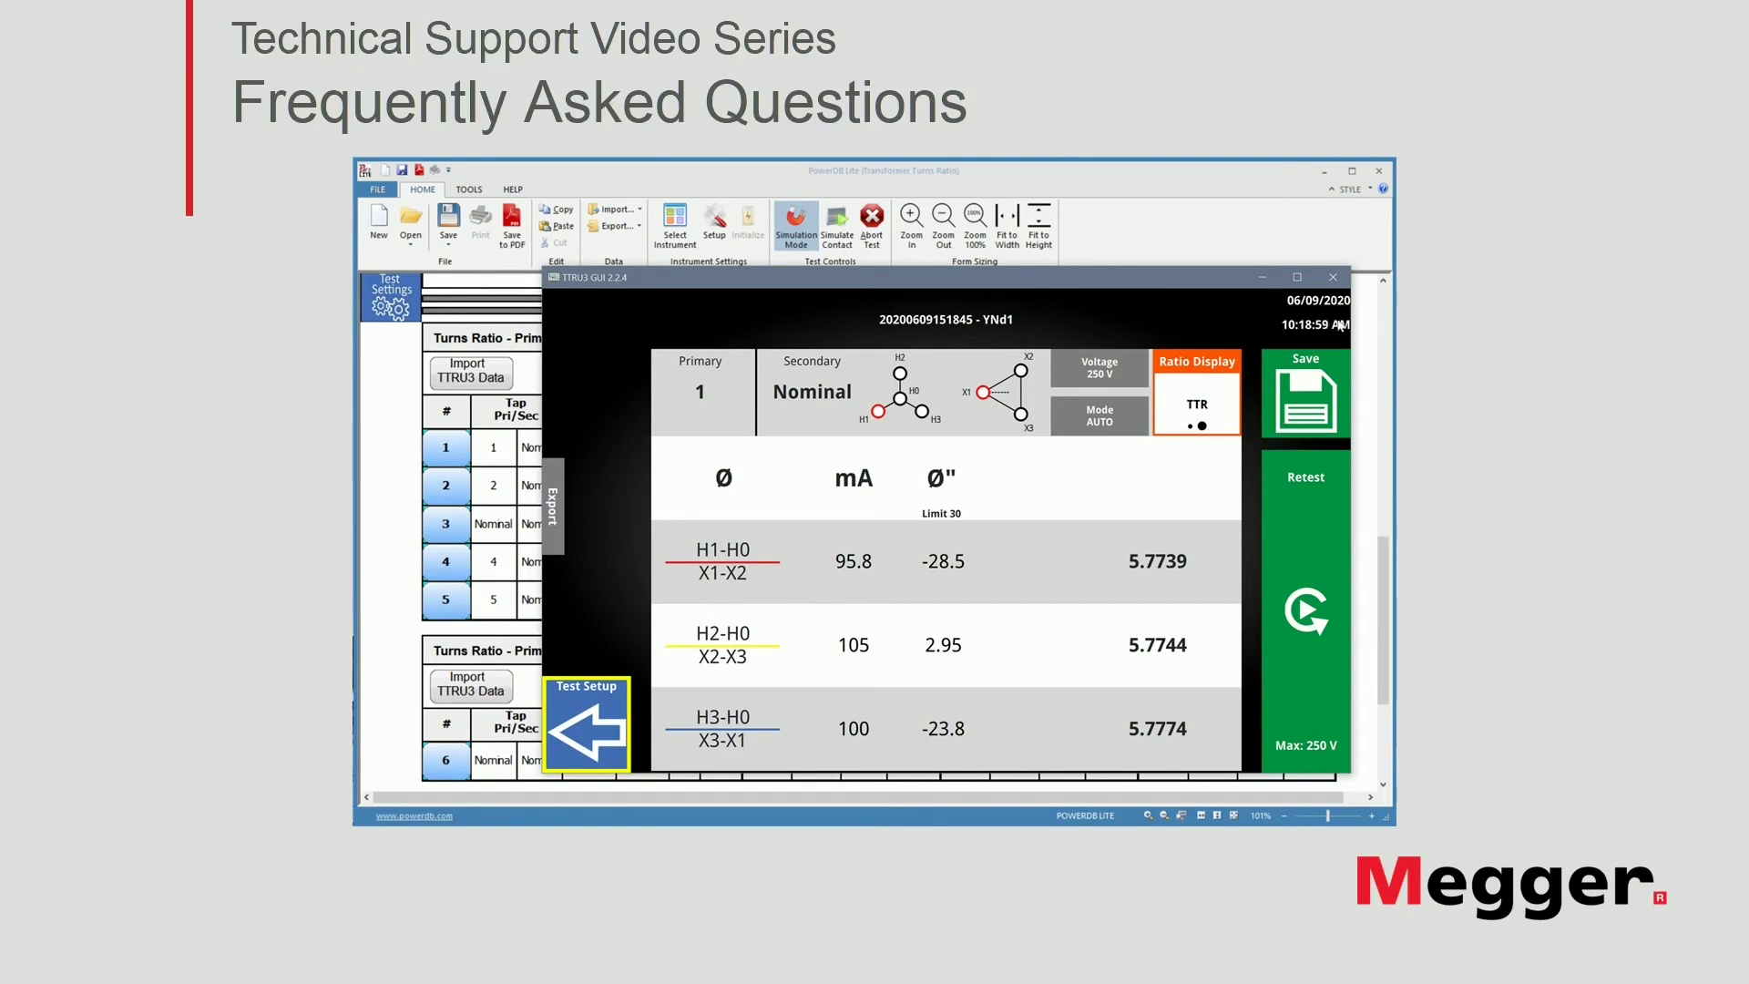
Return tap 1 results, run the tap 2 live test, and return its ratios 5.774, 5.772, 5.777
left_click(1332, 277)
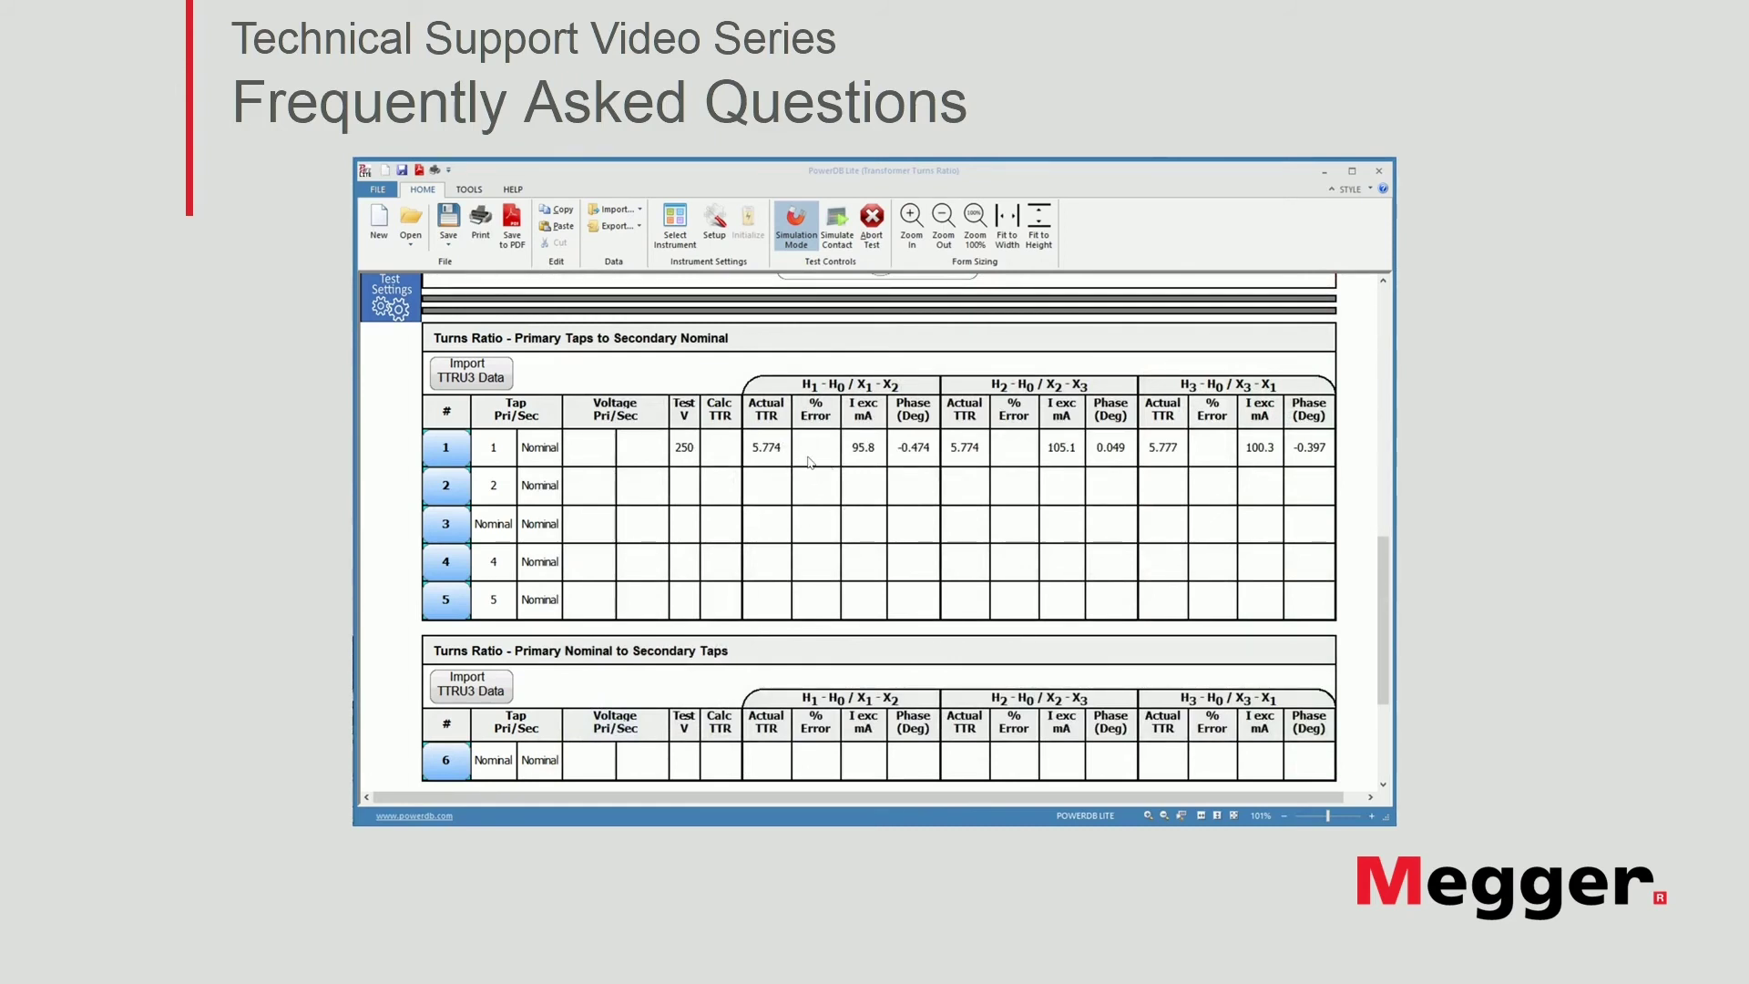
left_click(446, 490)
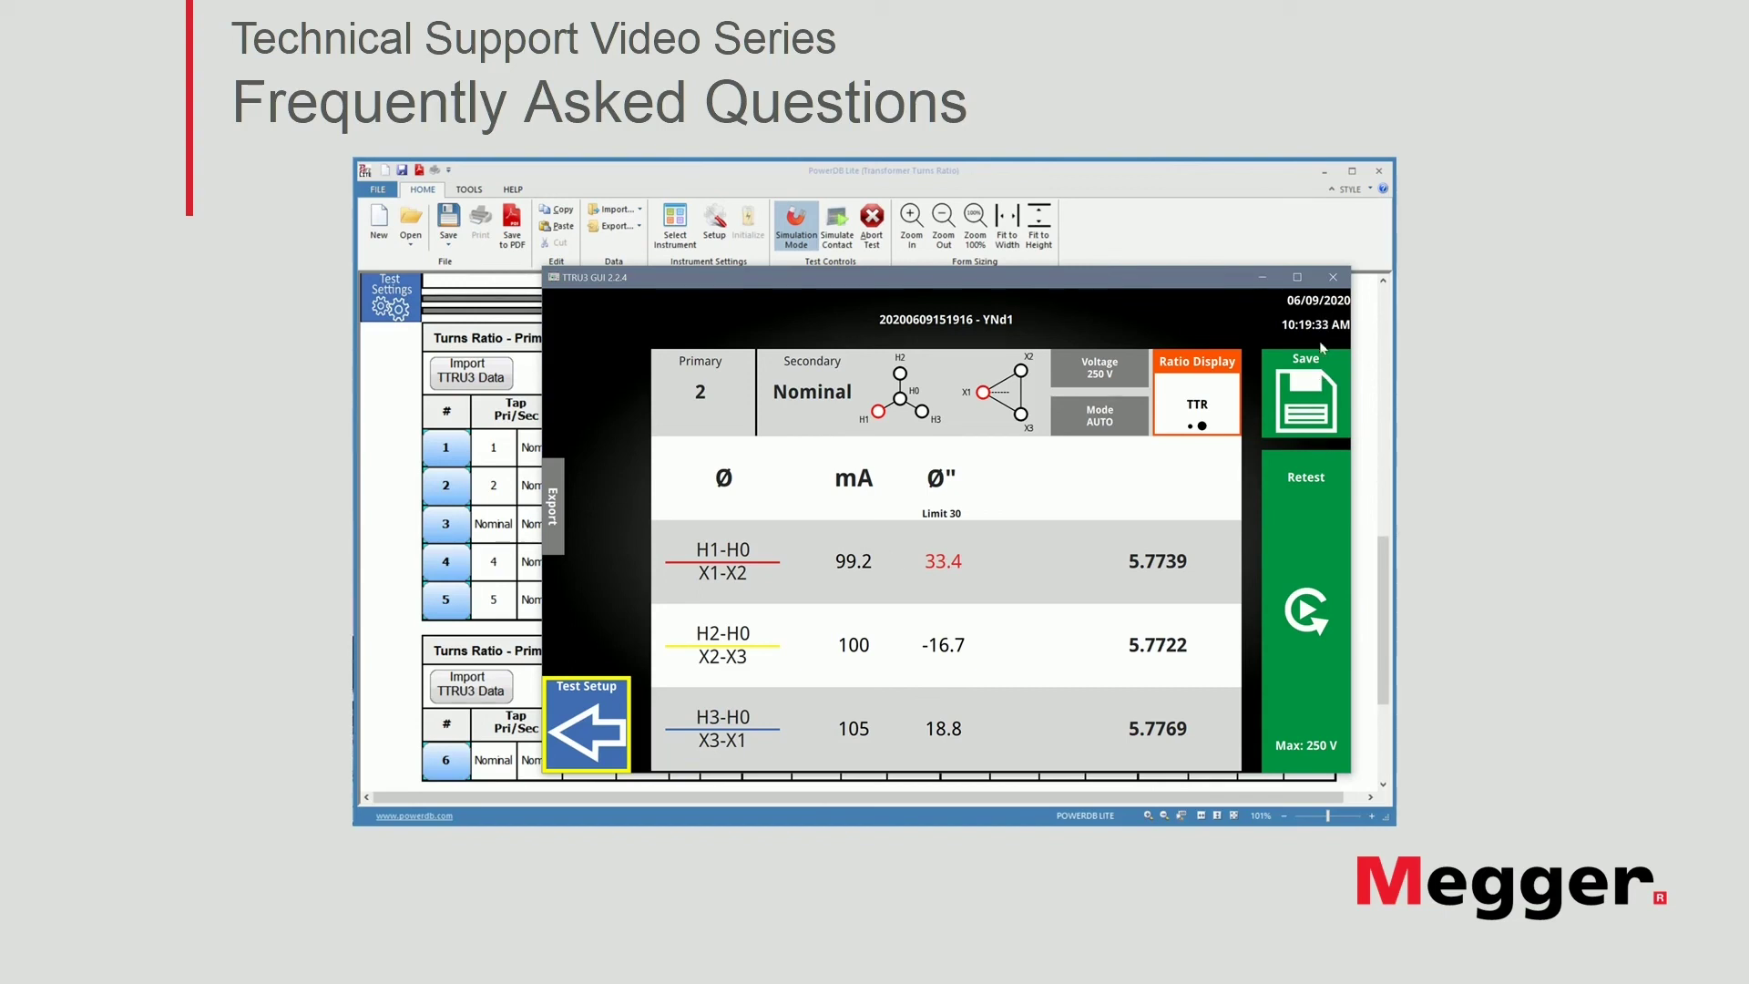
left_click(1332, 278)
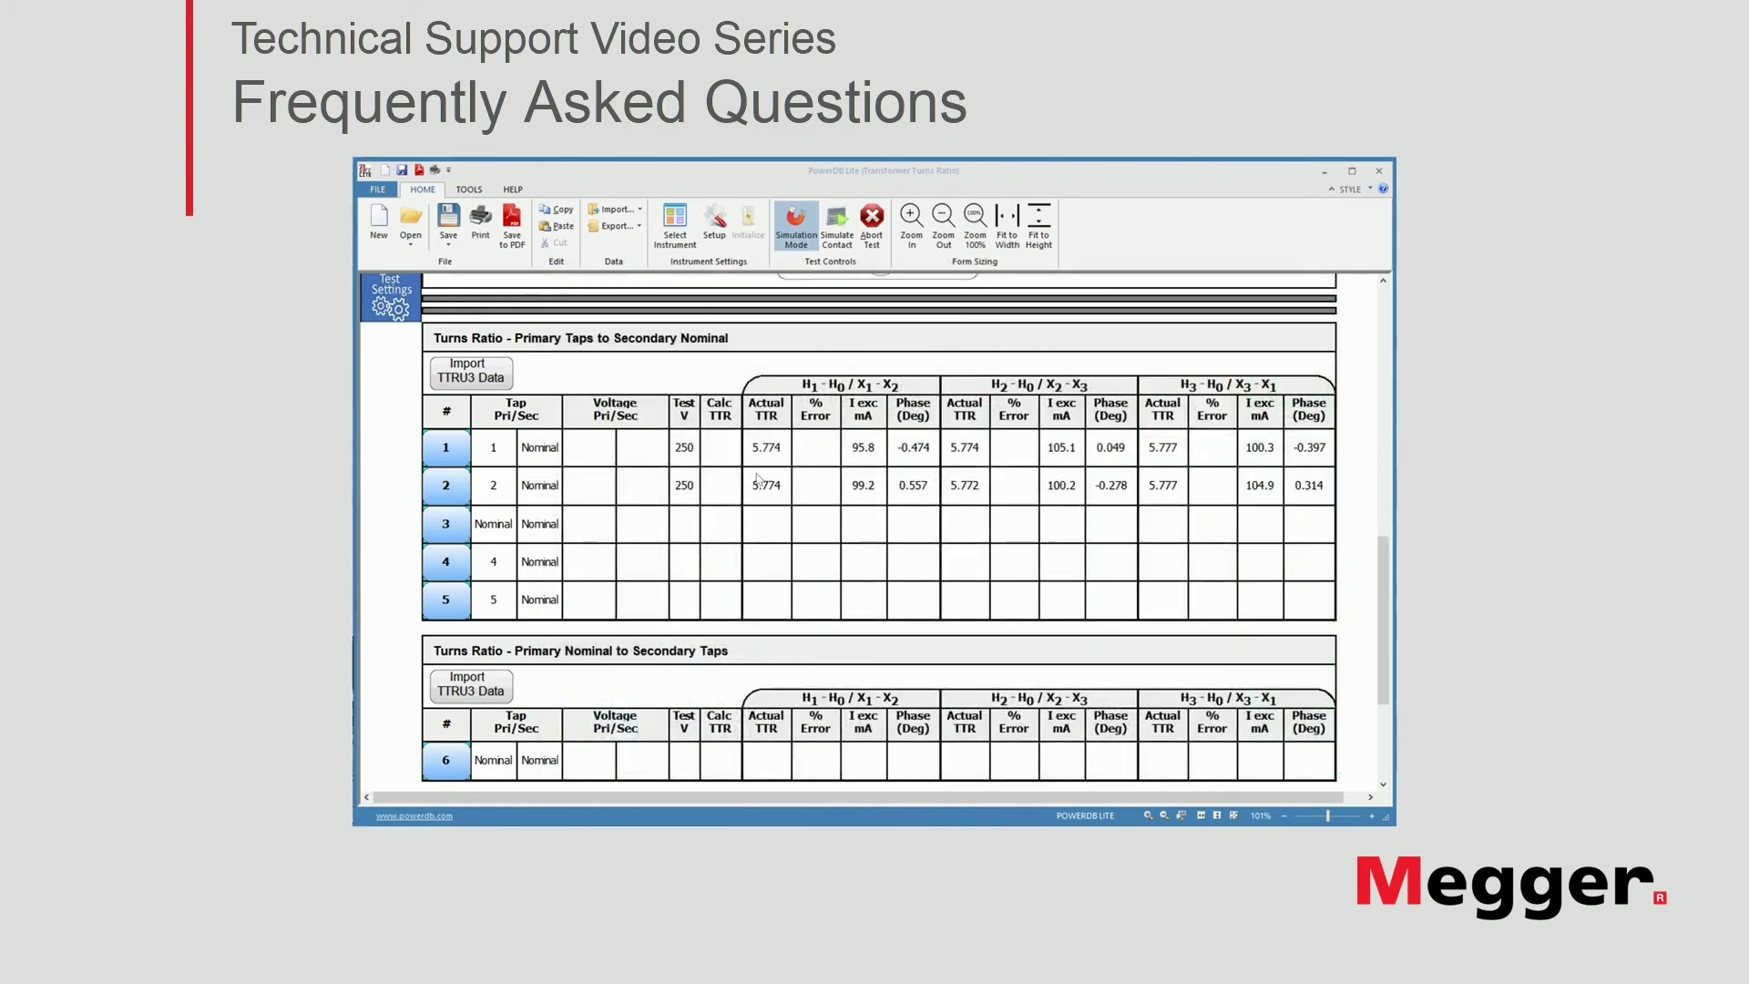